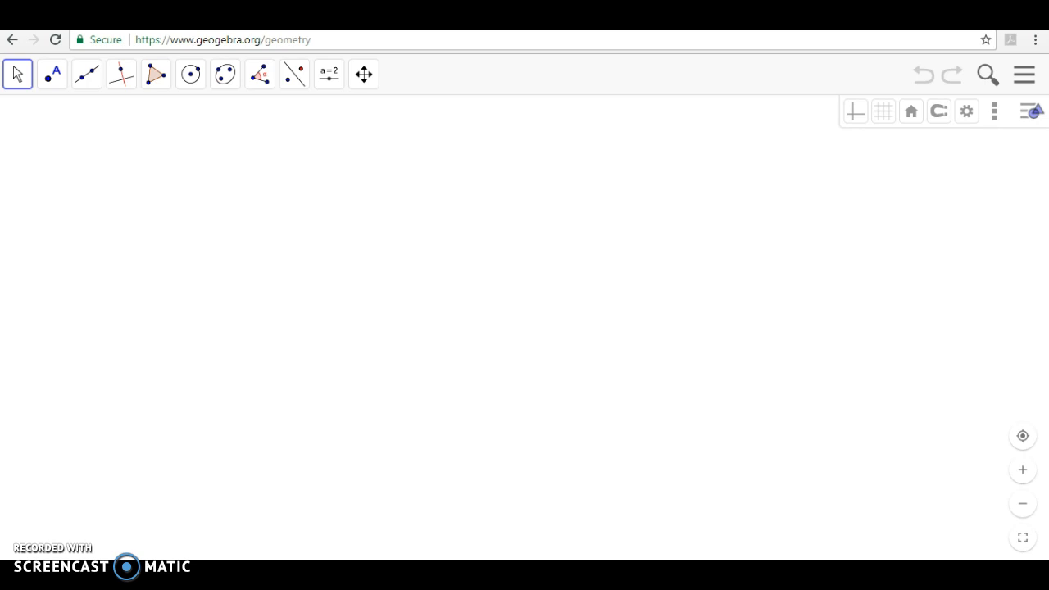
- Place two free points side by side at about the same height, slightly below the middle of the empty canvas
{"action": "left_click", "coordinate": [54, 82]}
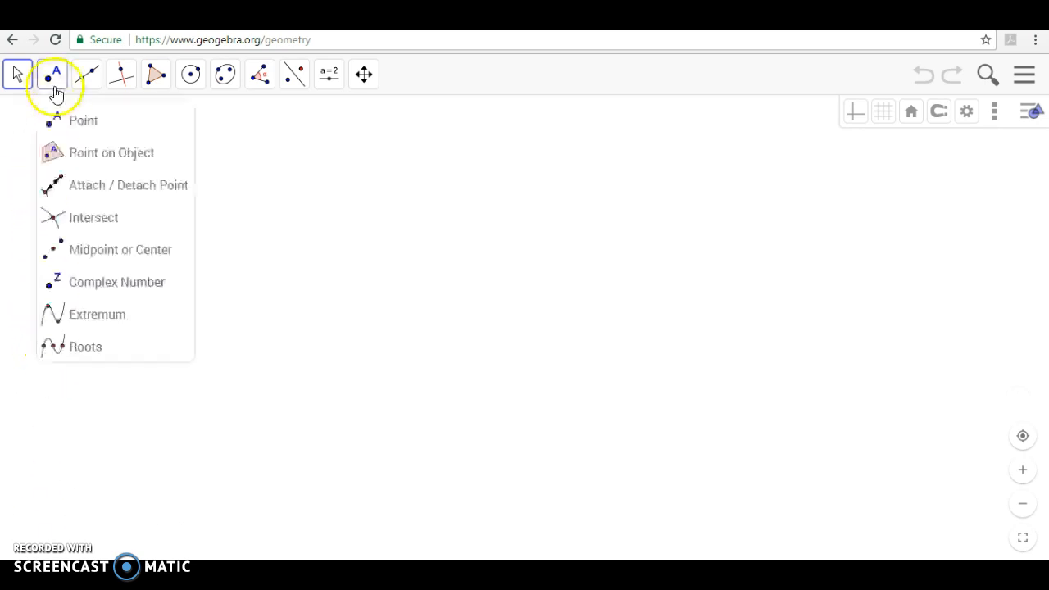
{"action": "left_click", "coordinate": [86, 127]}
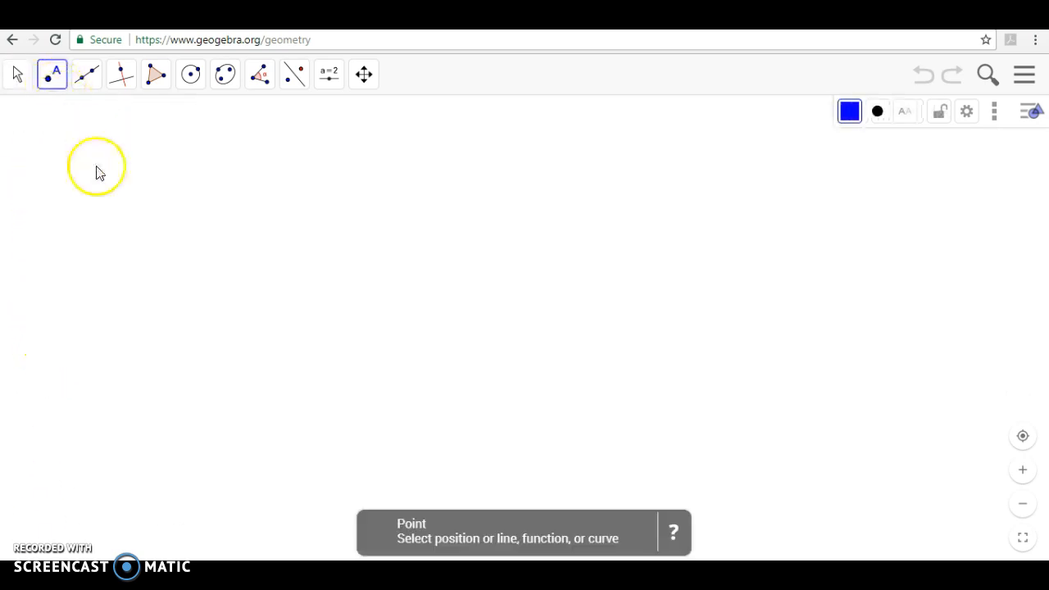
{"action": "left_click", "coordinate": [269, 351]}
{"action": "left_click", "coordinate": [537, 354]}
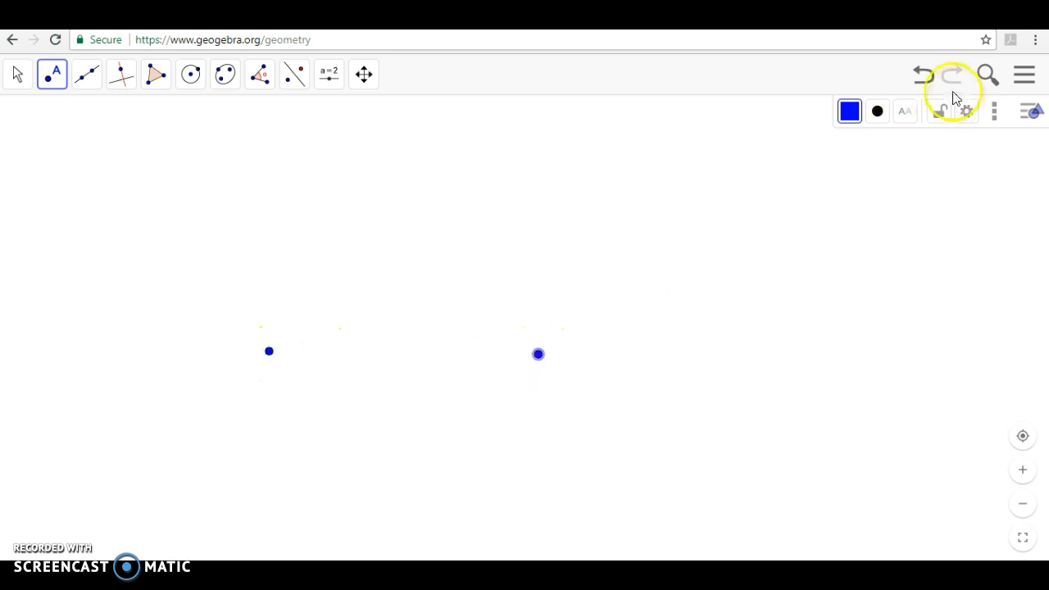
- Show the name labels of both points
{"action": "left_click", "coordinate": [16, 78]}
{"action": "left_click", "coordinate": [539, 354]}
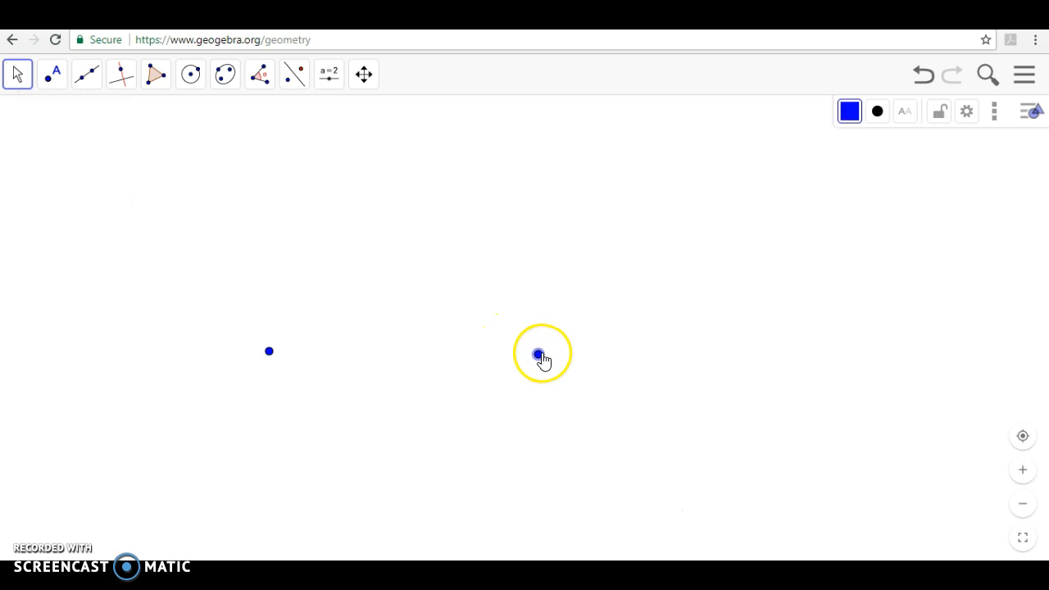
{"action": "left_click", "coordinate": [908, 119]}
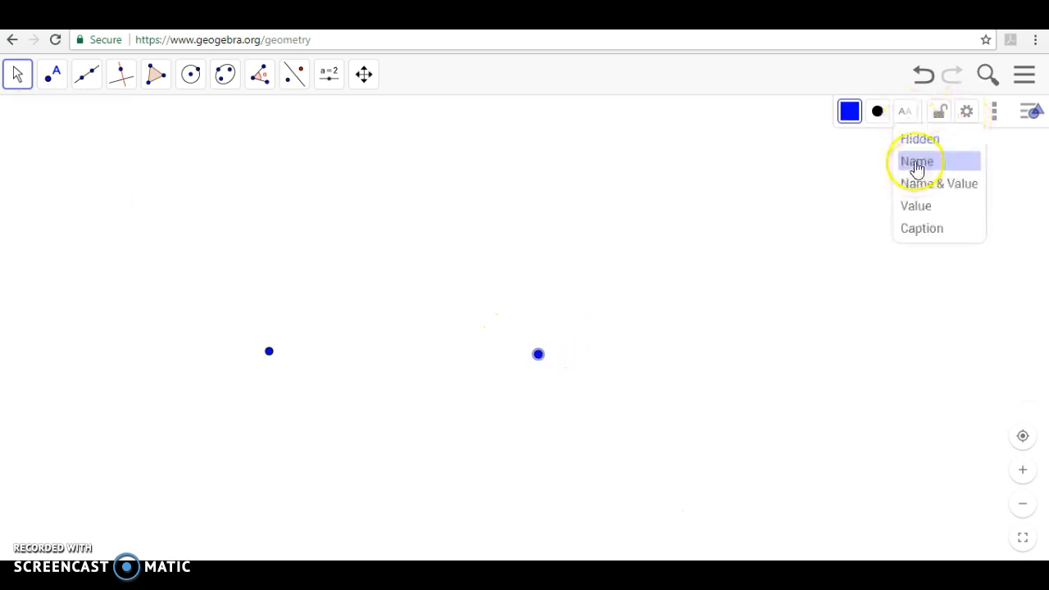
{"action": "left_click", "coordinate": [914, 159]}
{"action": "left_click", "coordinate": [269, 351]}
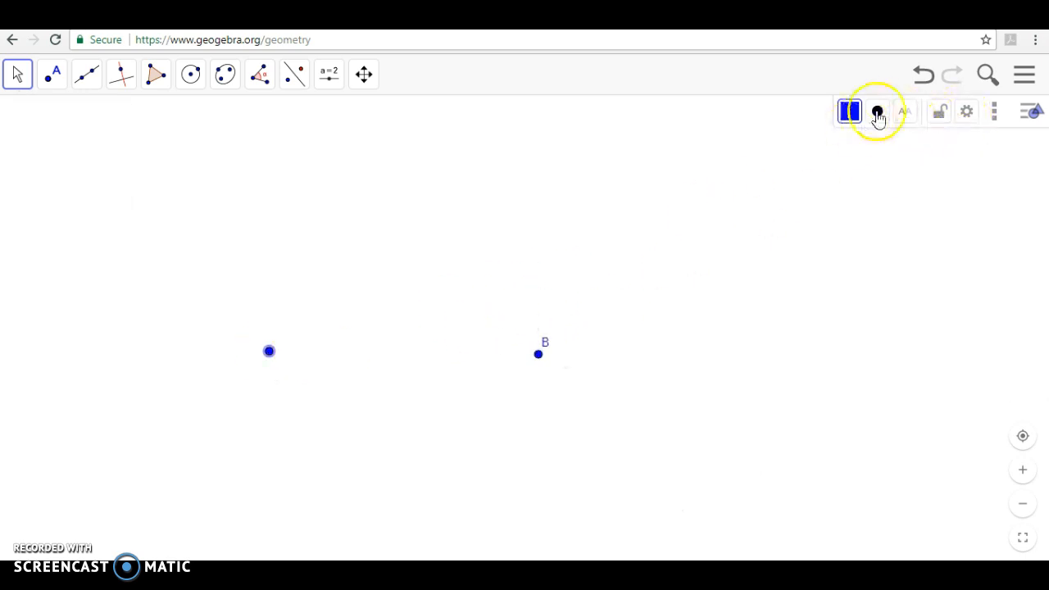
{"action": "left_click", "coordinate": [901, 112]}
{"action": "left_click", "coordinate": [907, 160]}
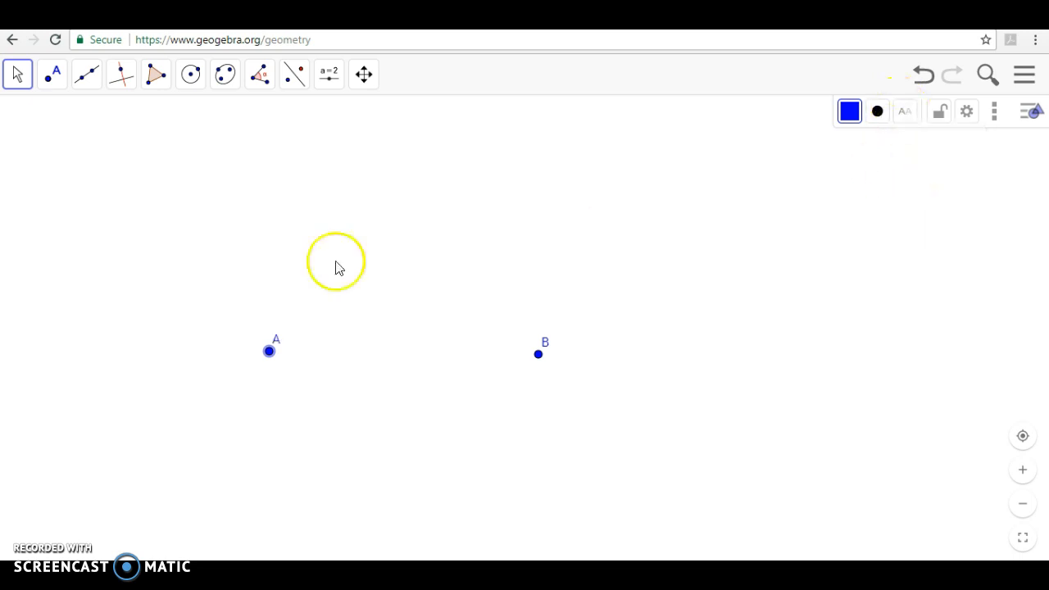
- Draw a line through points A and B
{"action": "left_click", "coordinate": [83, 77]}
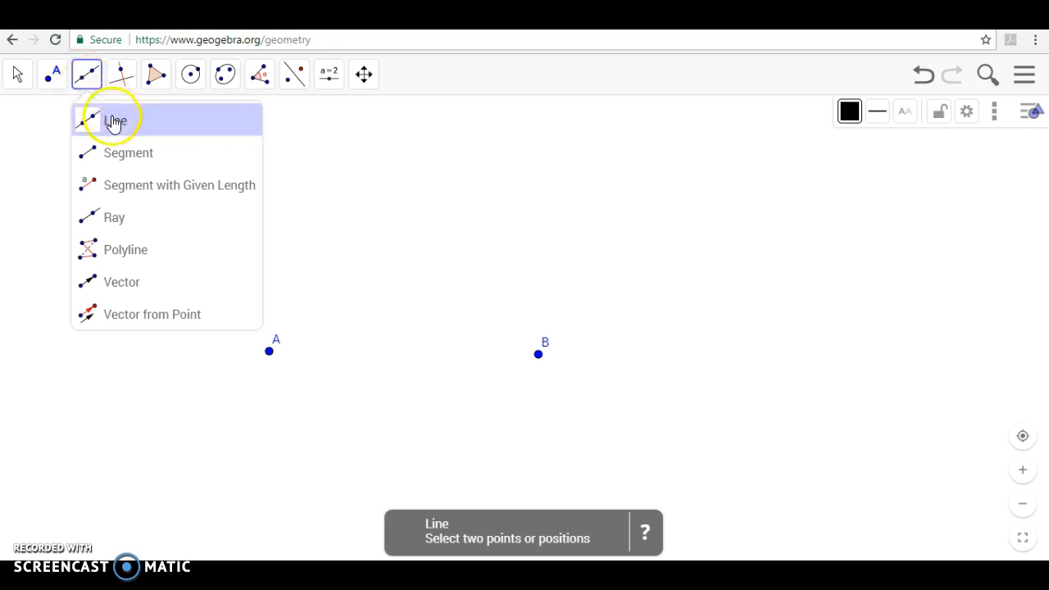
{"action": "left_click", "coordinate": [114, 122]}
{"action": "left_click", "coordinate": [278, 361]}
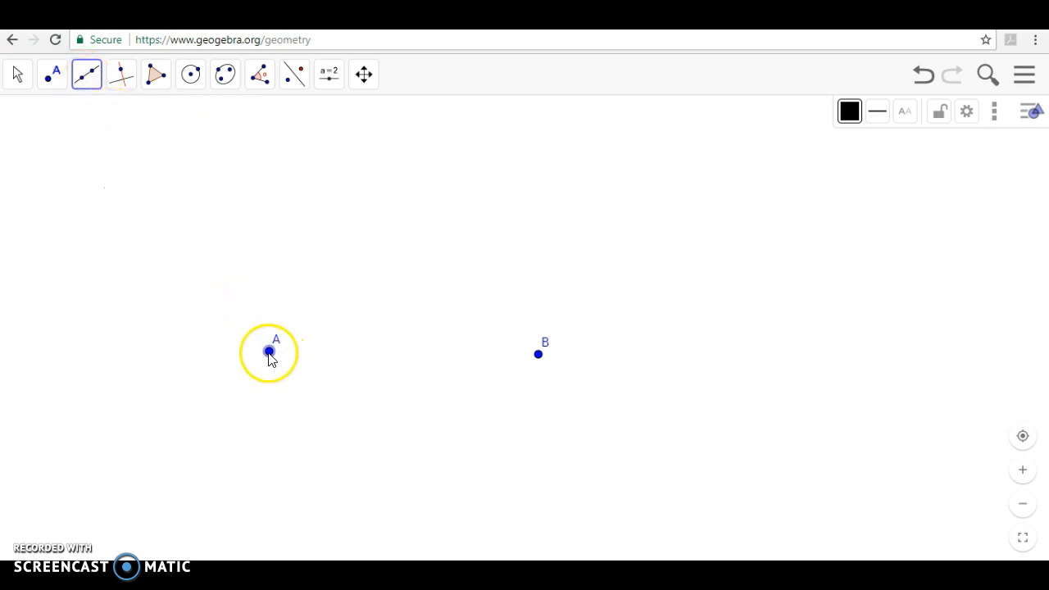
{"action": "left_click", "coordinate": [538, 361]}
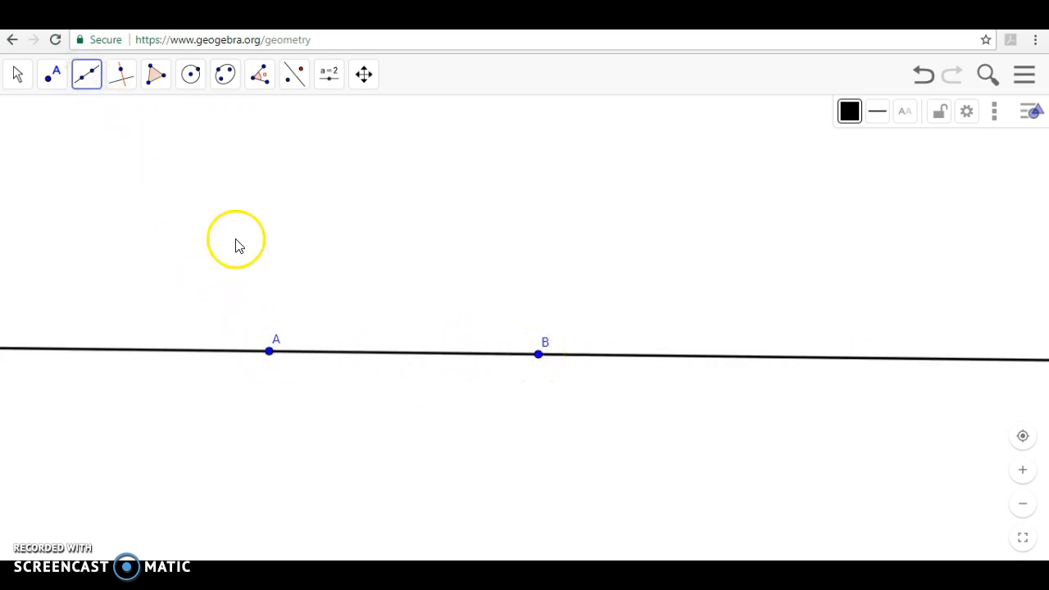
- Place a free point well above line AB, between A and B horizontally, and show its name label
{"action": "left_click", "coordinate": [49, 75]}
{"action": "left_click", "coordinate": [70, 123]}
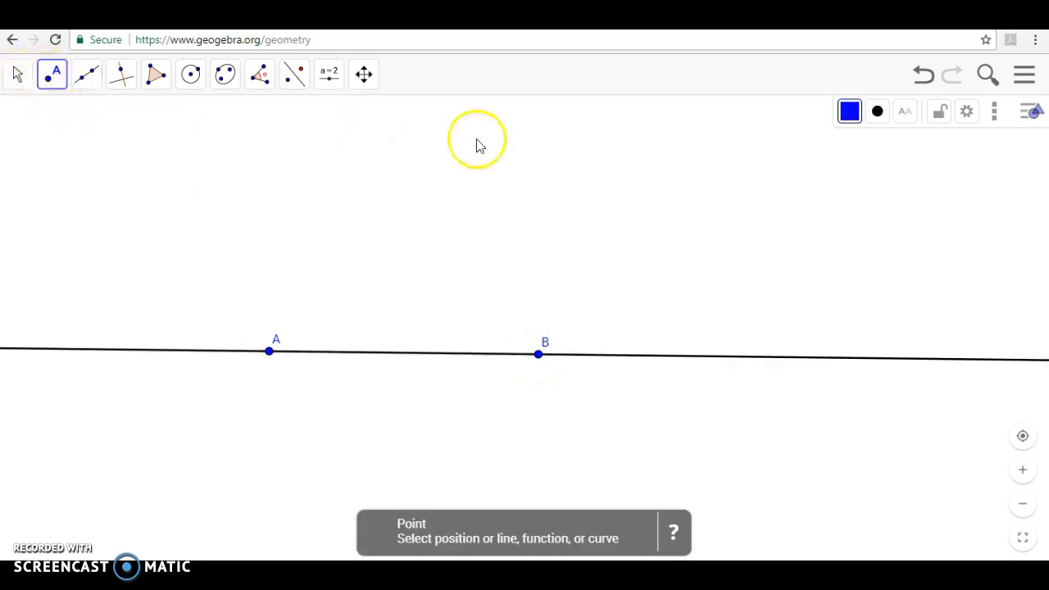
{"action": "left_click", "coordinate": [426, 170]}
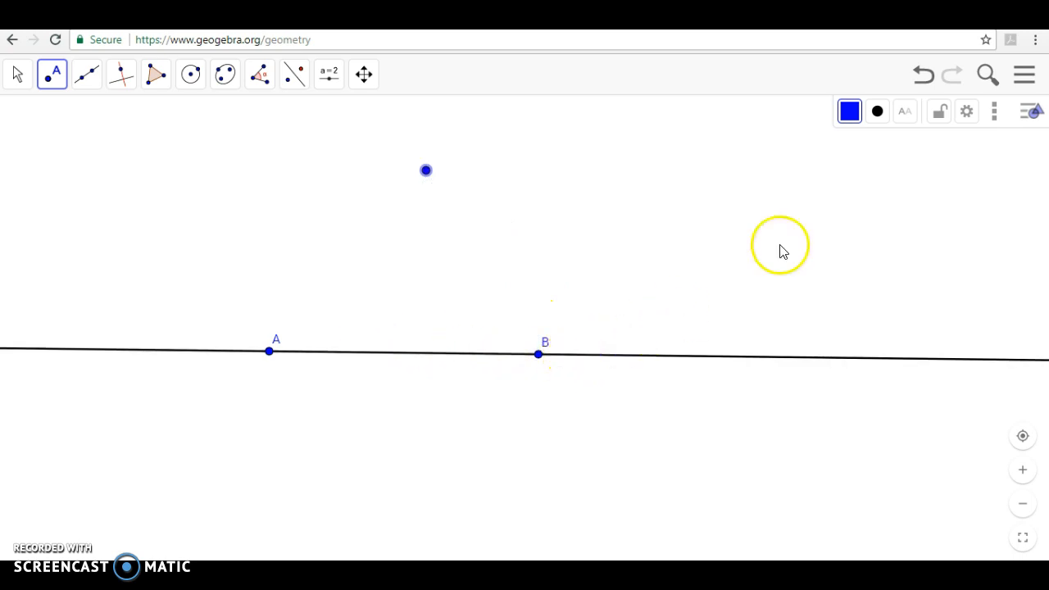
{"action": "left_click", "coordinate": [905, 111]}
{"action": "left_click", "coordinate": [922, 163]}
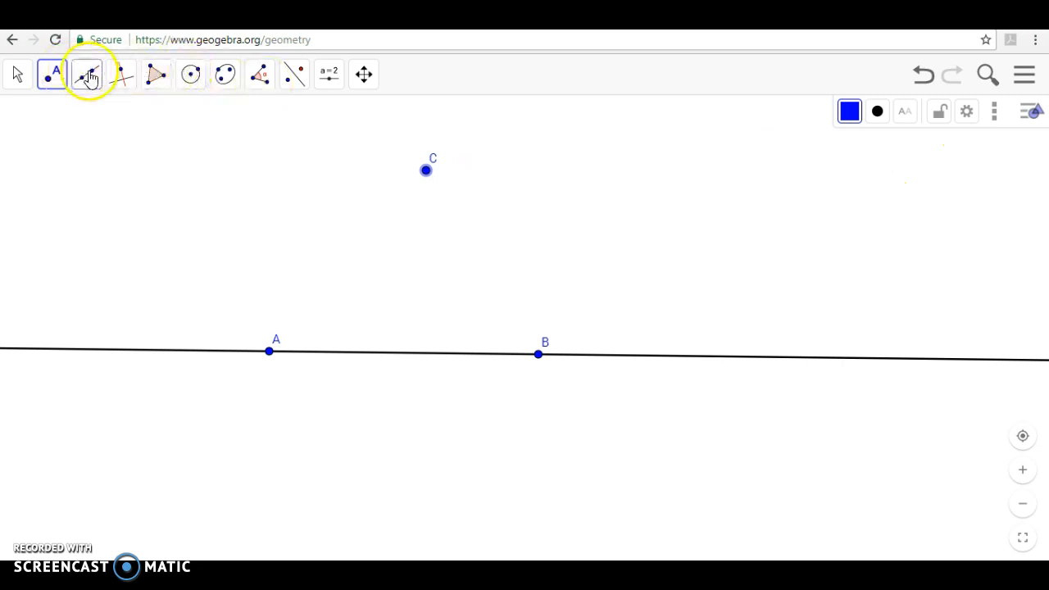
- Construct the parallel to line AB through point C
{"action": "left_click", "coordinate": [121, 75]}
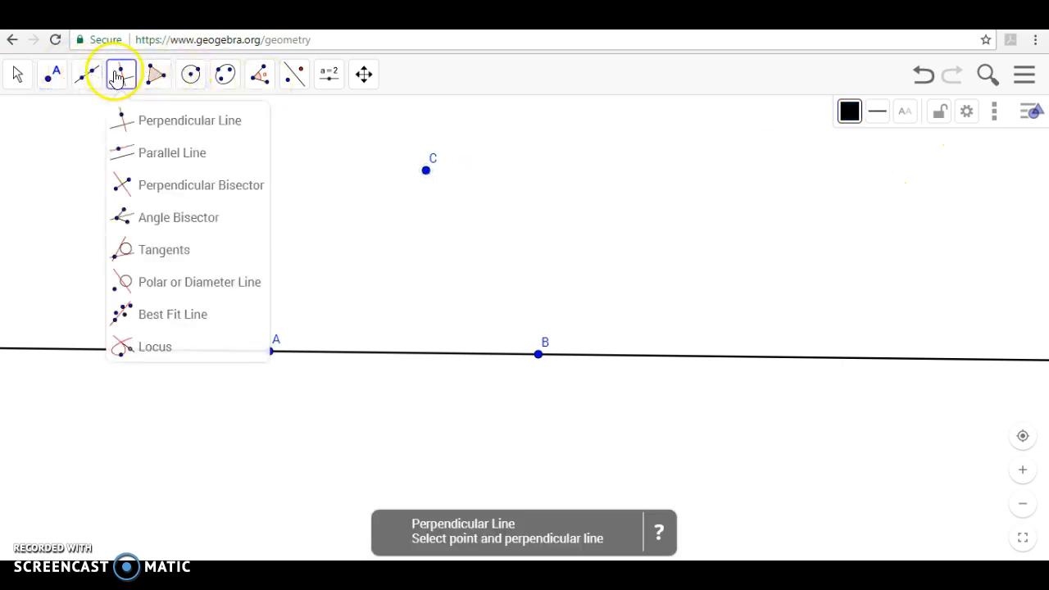
{"action": "left_click", "coordinate": [218, 156]}
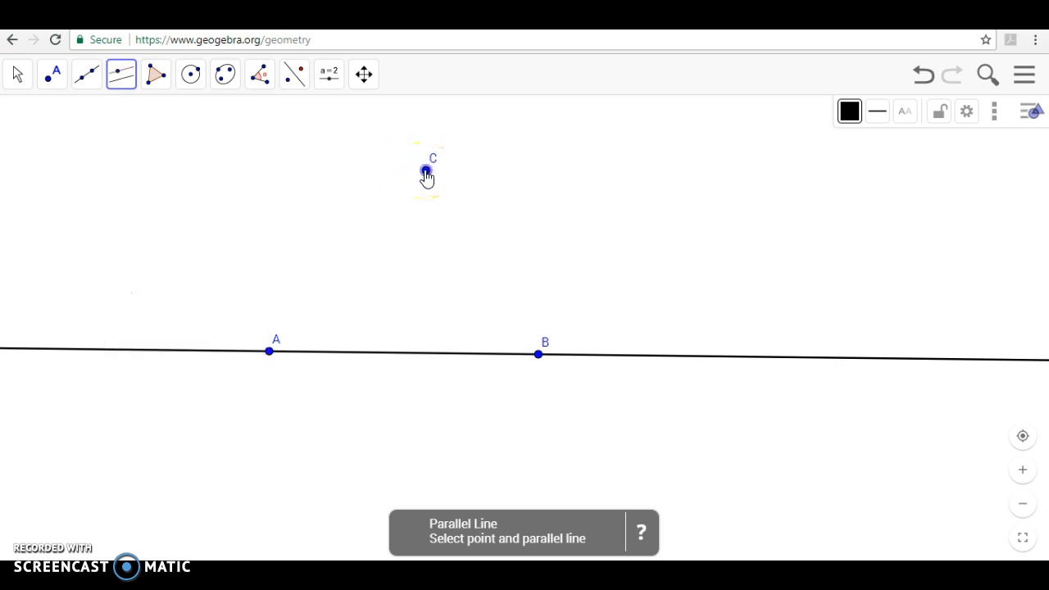
{"action": "left_click", "coordinate": [121, 78]}
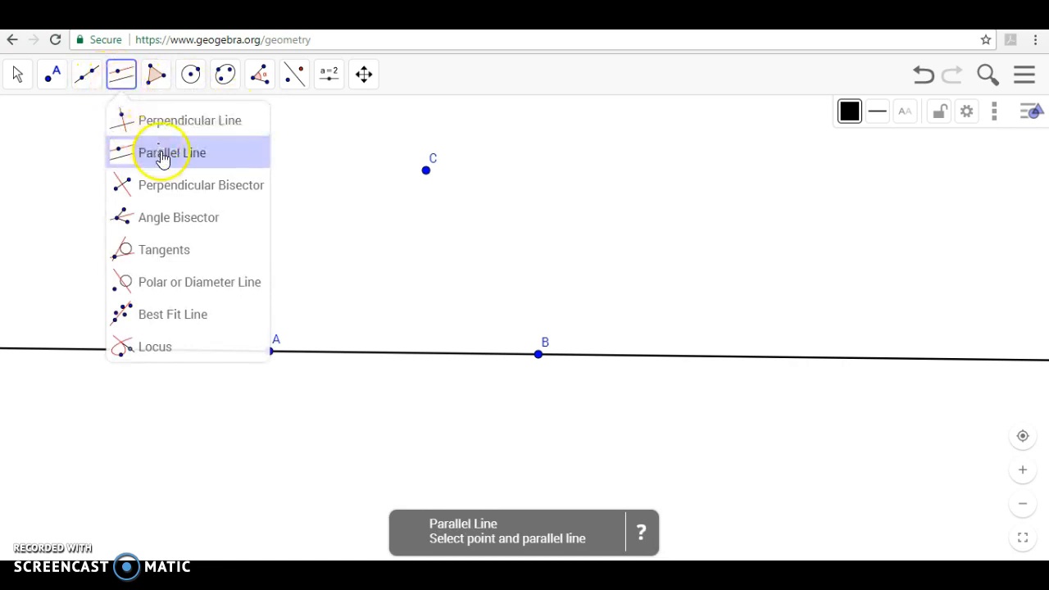
{"action": "left_click", "coordinate": [426, 172]}
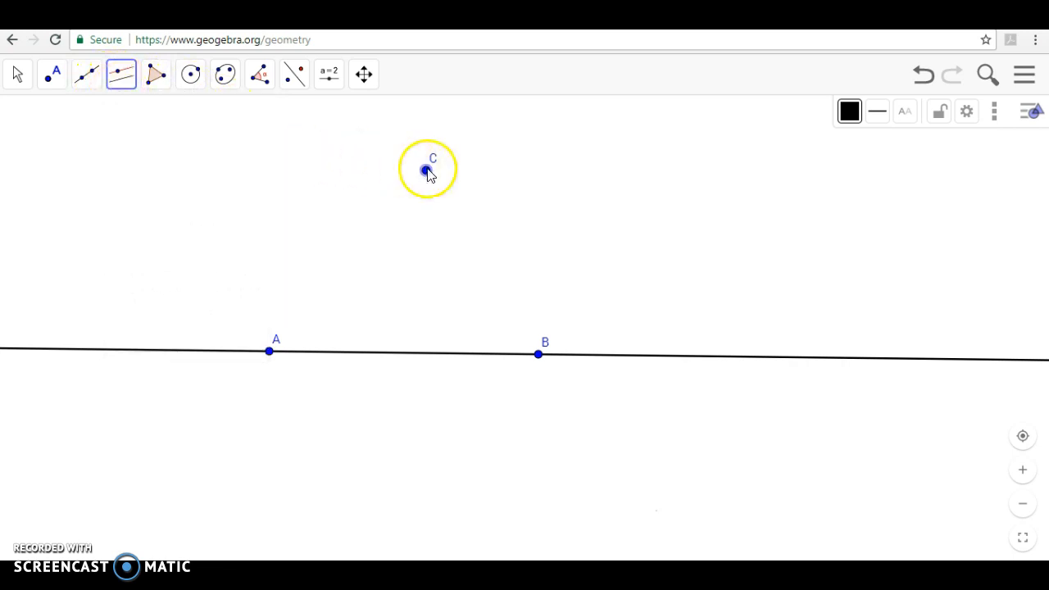
{"action": "left_click", "coordinate": [440, 358]}
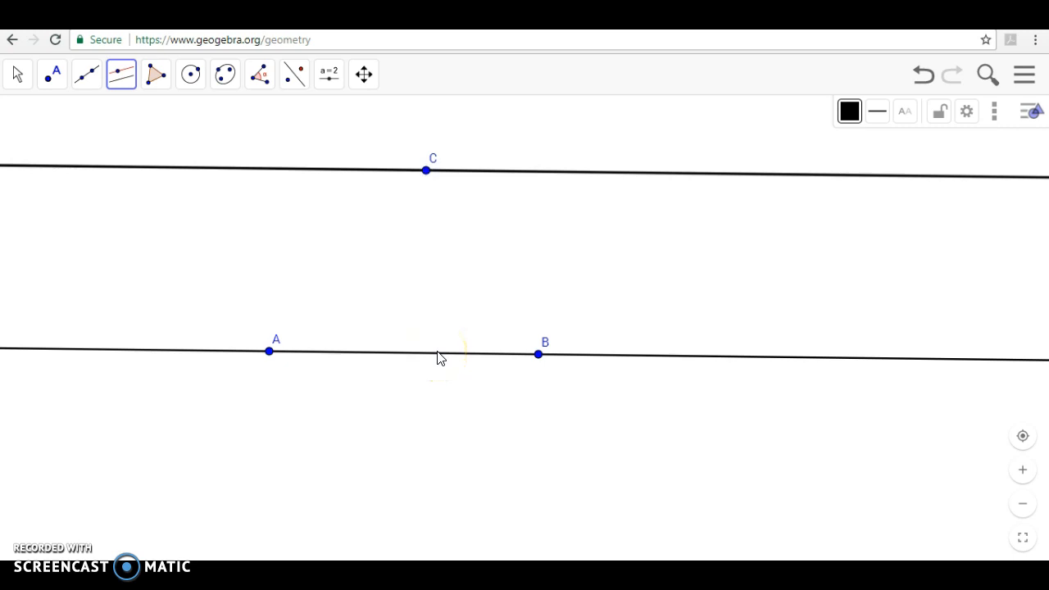
- Move point C closer to line AB and move point B down so both parallel lines slope downward to the right
{"action": "left_click", "coordinate": [18, 75]}
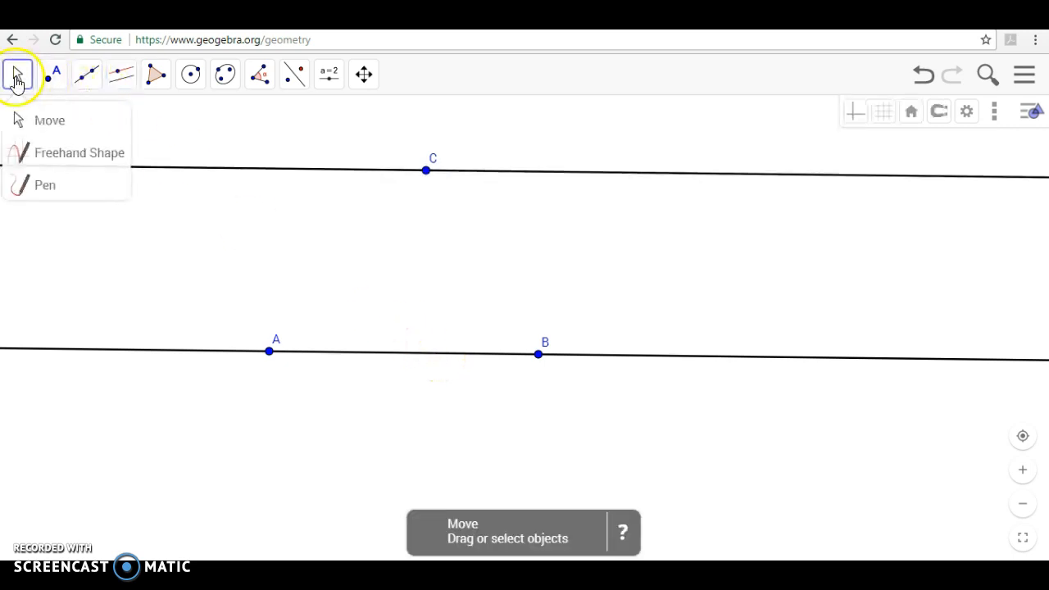
{"action": "left_click_drag", "start_coordinate": [439, 177], "coordinate": [442, 245]}
{"action": "left_click_drag", "start_coordinate": [538, 361], "coordinate": [547, 492]}
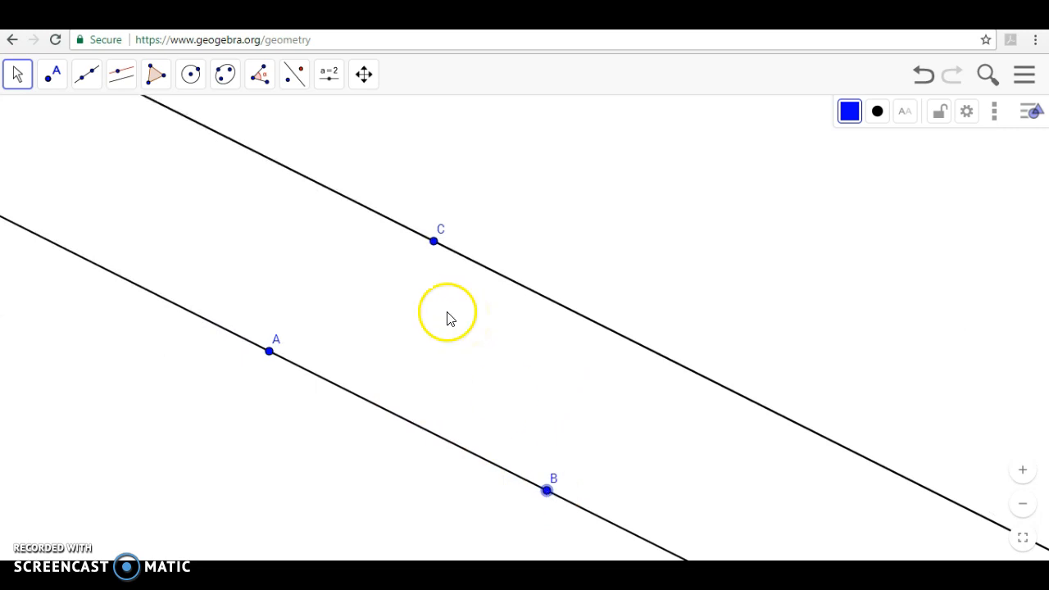
- Draw a transversal line through points A and C
{"action": "left_click", "coordinate": [88, 80]}
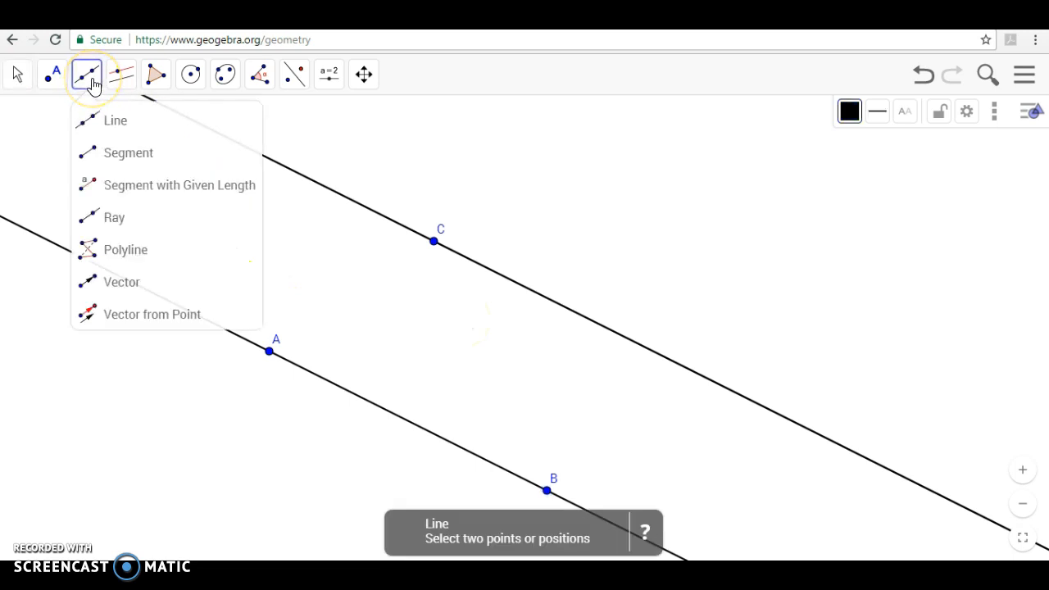
{"action": "left_click", "coordinate": [107, 121]}
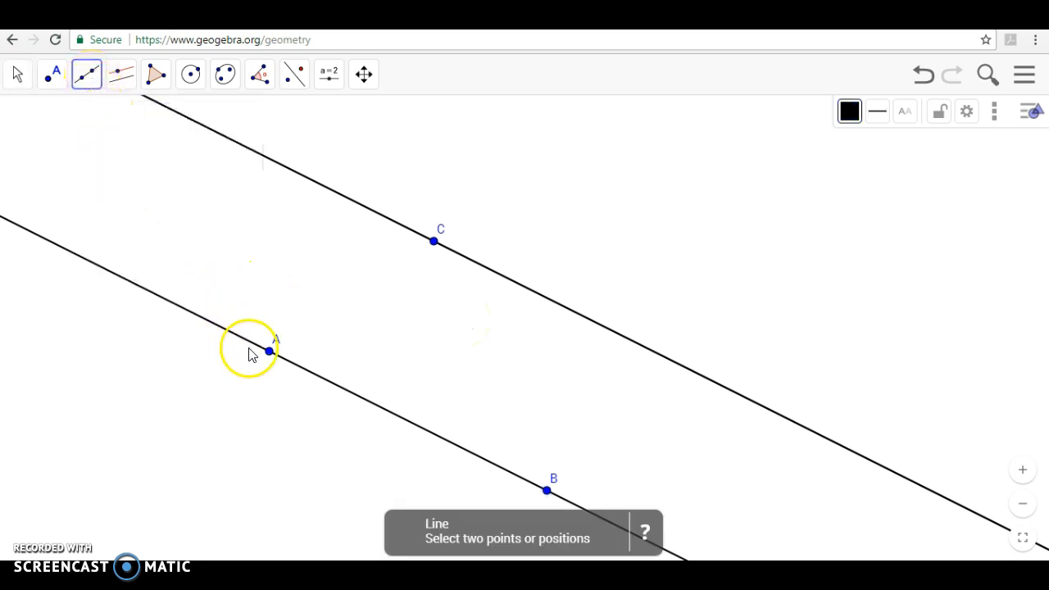
{"action": "left_click", "coordinate": [269, 353]}
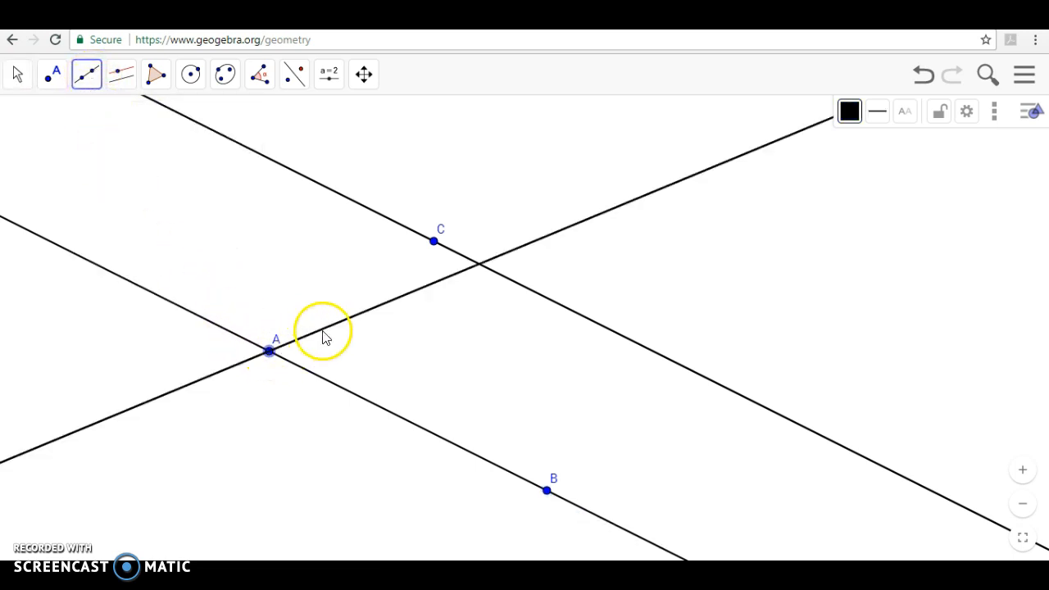
{"action": "left_click", "coordinate": [439, 244]}
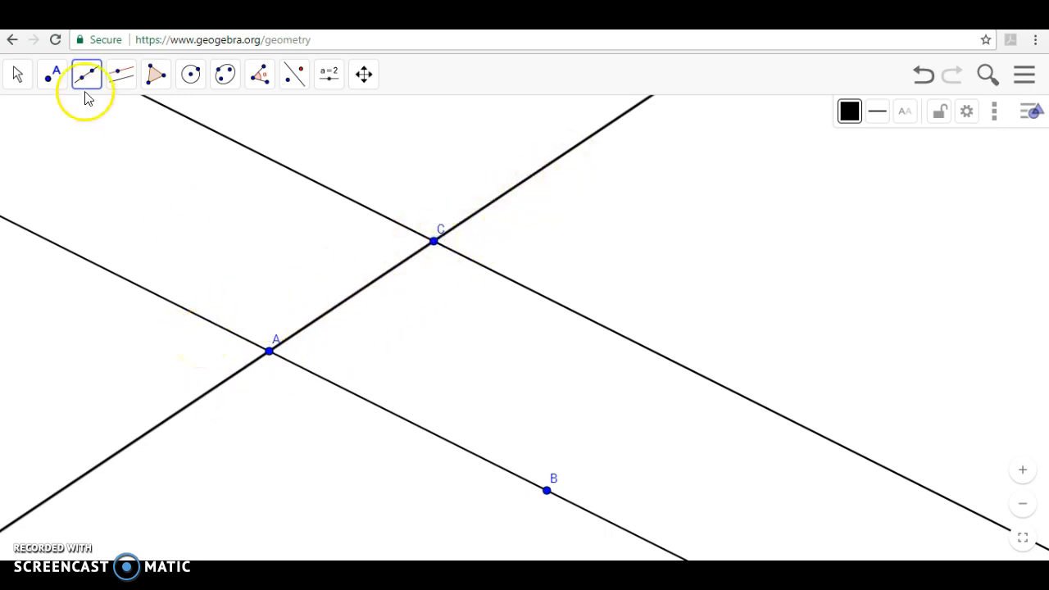
- Add points on the transversal above C, below A and between them, on the upper parallel on both sides of C, and on line AB left of A
{"action": "left_click", "coordinate": [51, 74]}
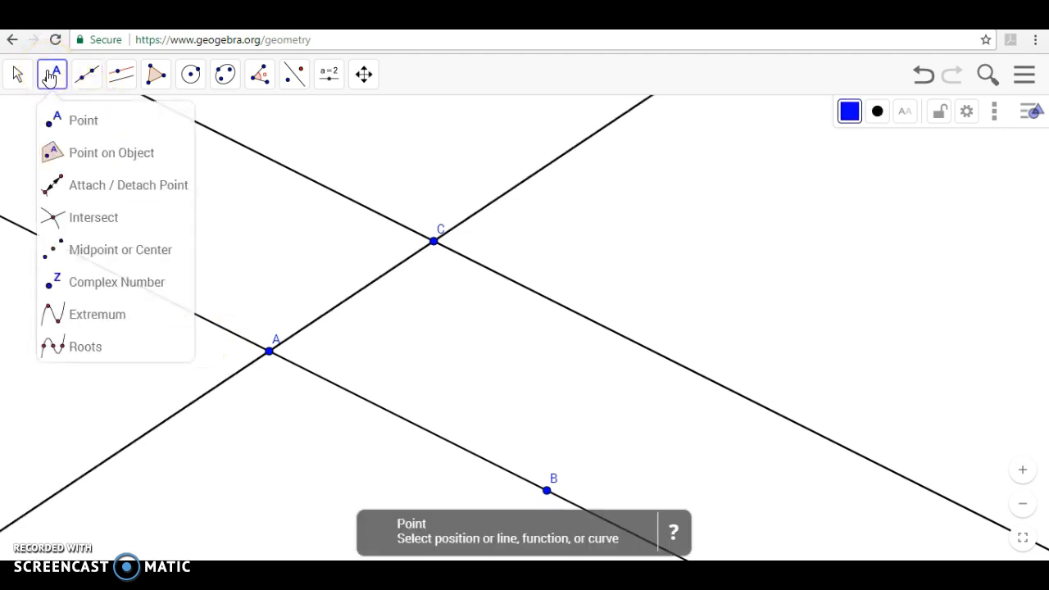
{"action": "left_click", "coordinate": [86, 123]}
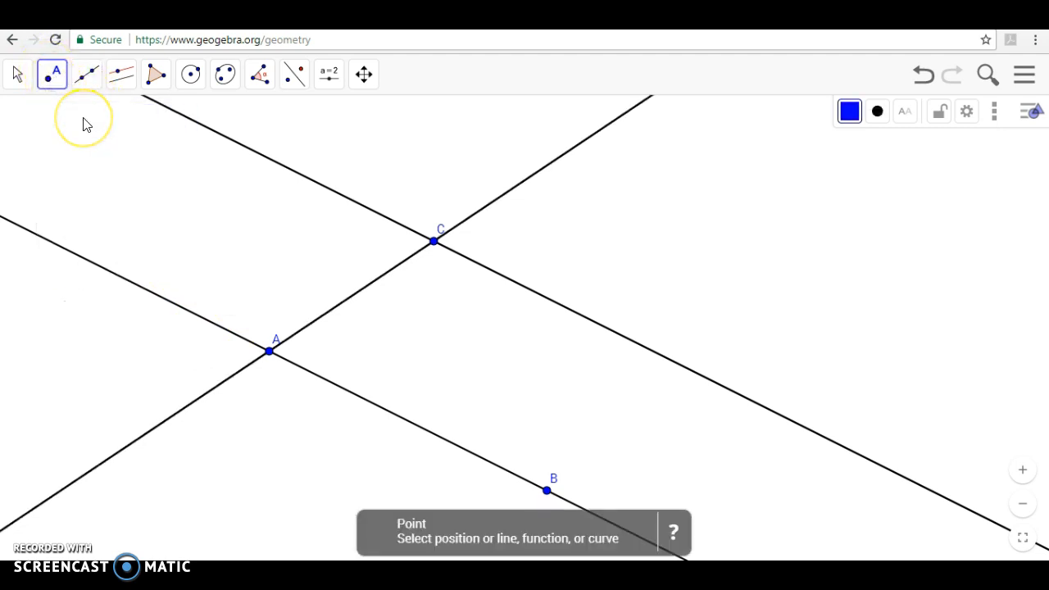
{"action": "left_click", "coordinate": [559, 157]}
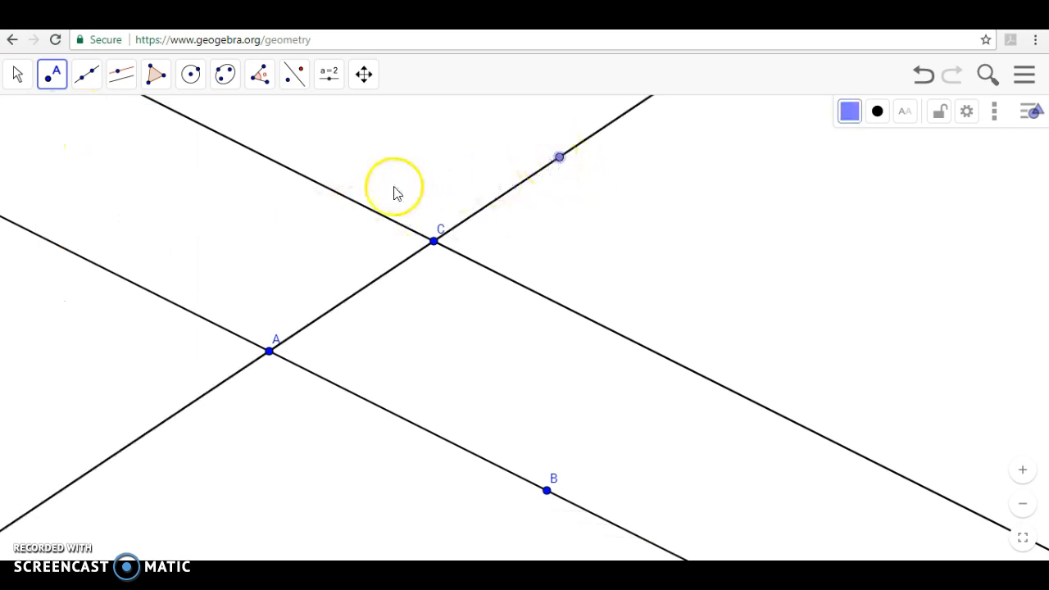
{"action": "left_click", "coordinate": [282, 167]}
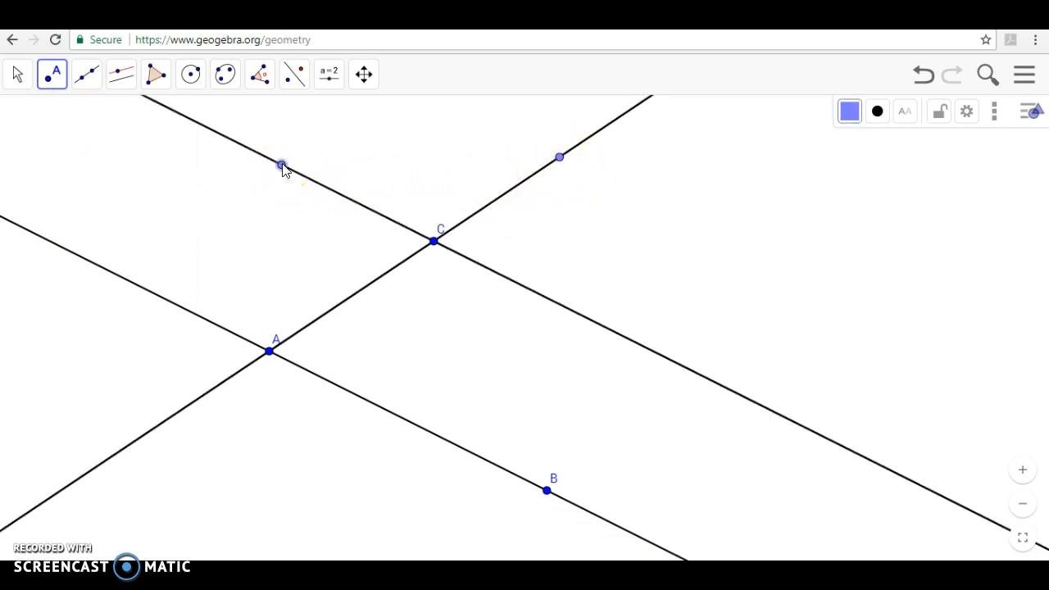
{"action": "left_click", "coordinate": [146, 291]}
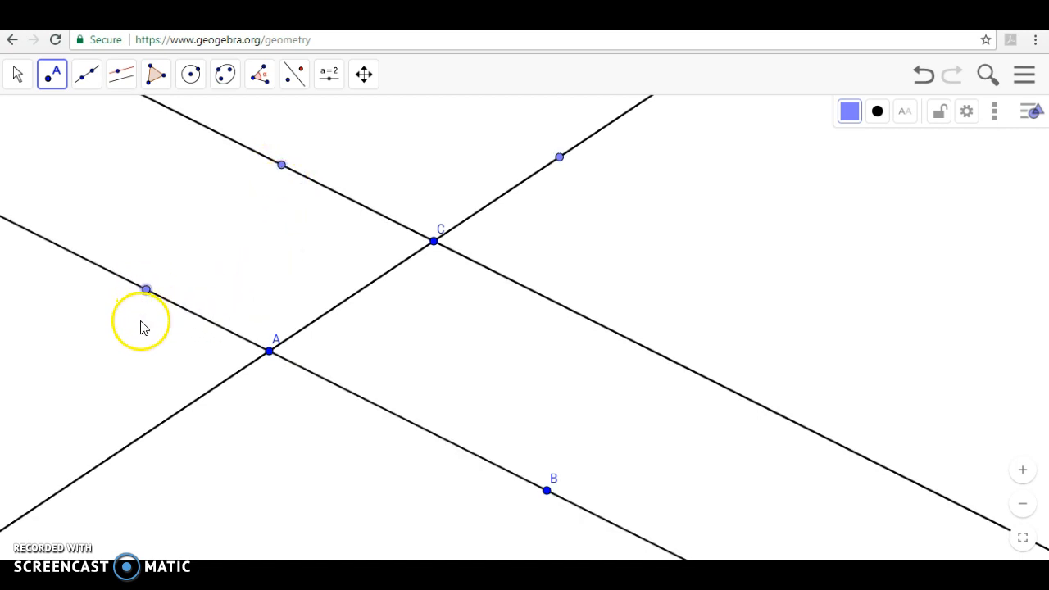
{"action": "left_click", "coordinate": [153, 431]}
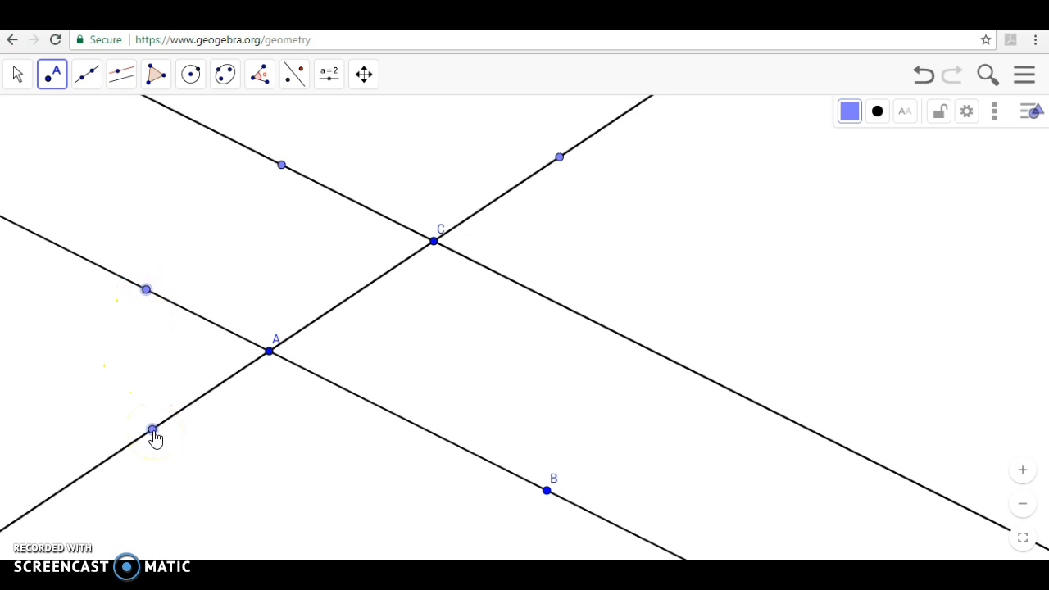
{"action": "left_click", "coordinate": [377, 280]}
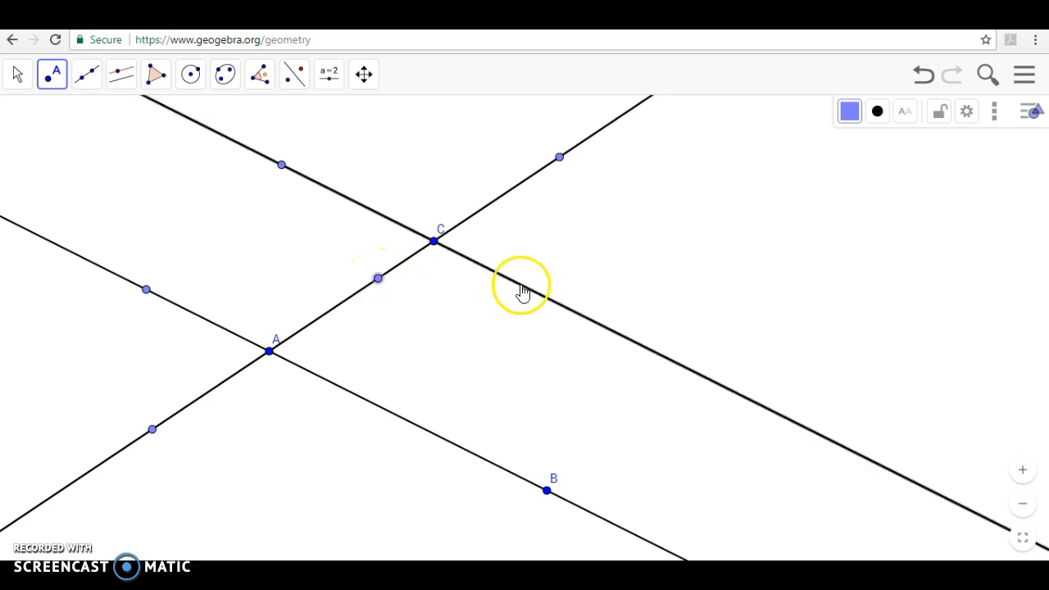
{"action": "left_click", "coordinate": [559, 305]}
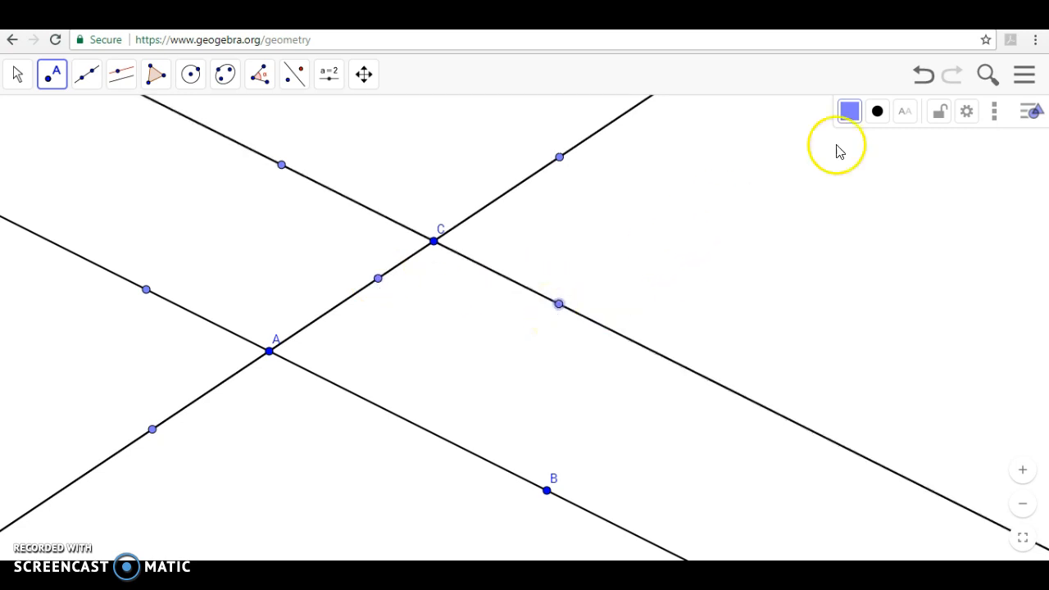
- Show the name labels of the unlabelled points on the upper parallel right of C and on the transversal above C
{"action": "left_click", "coordinate": [907, 113]}
{"action": "left_click", "coordinate": [917, 162]}
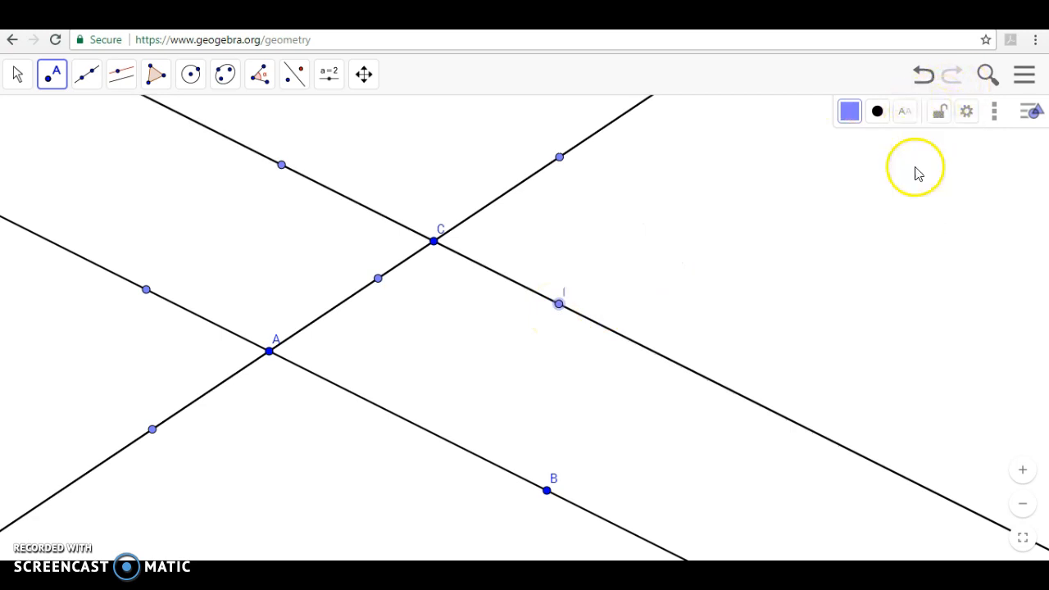
{"action": "left_click", "coordinate": [17, 76]}
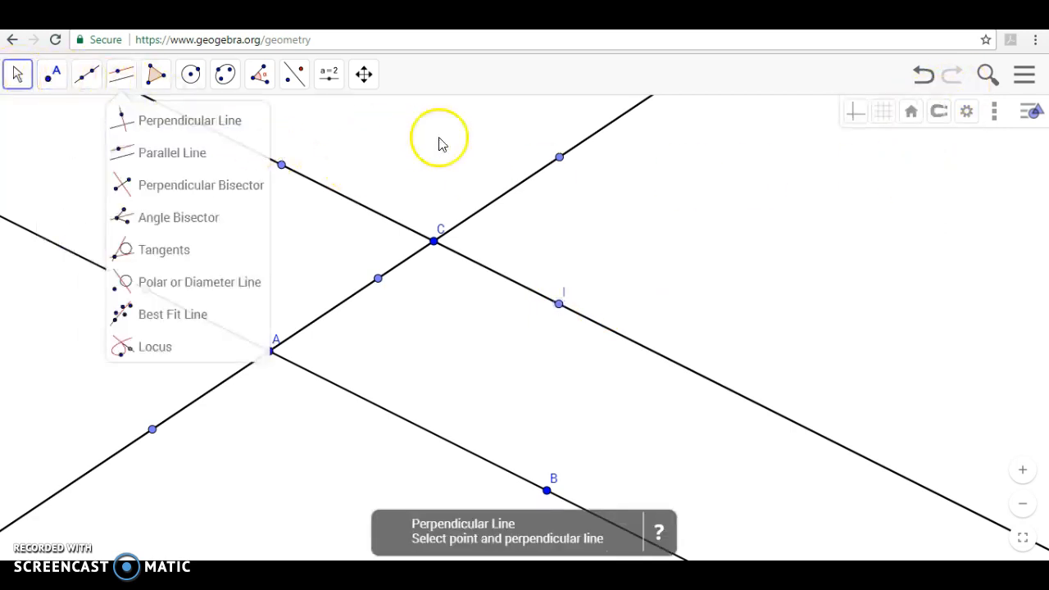
{"action": "left_click", "coordinate": [559, 159]}
{"action": "left_click", "coordinate": [905, 116]}
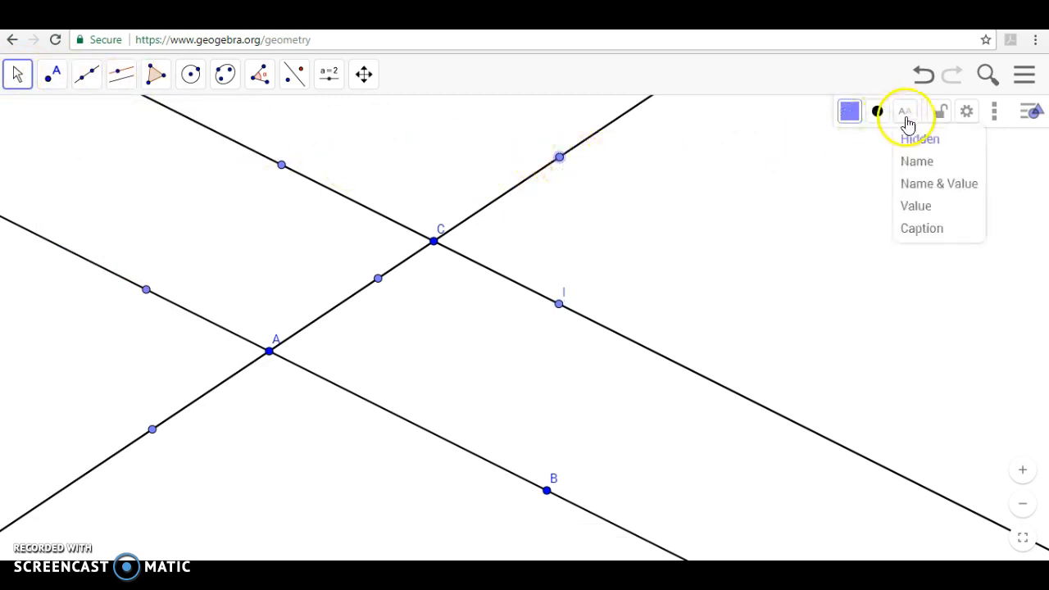
{"action": "left_click", "coordinate": [906, 162]}
- Show the name labels of the unlabelled points left of C on the upper parallel and left of A on line AB
{"action": "left_click", "coordinate": [279, 167]}
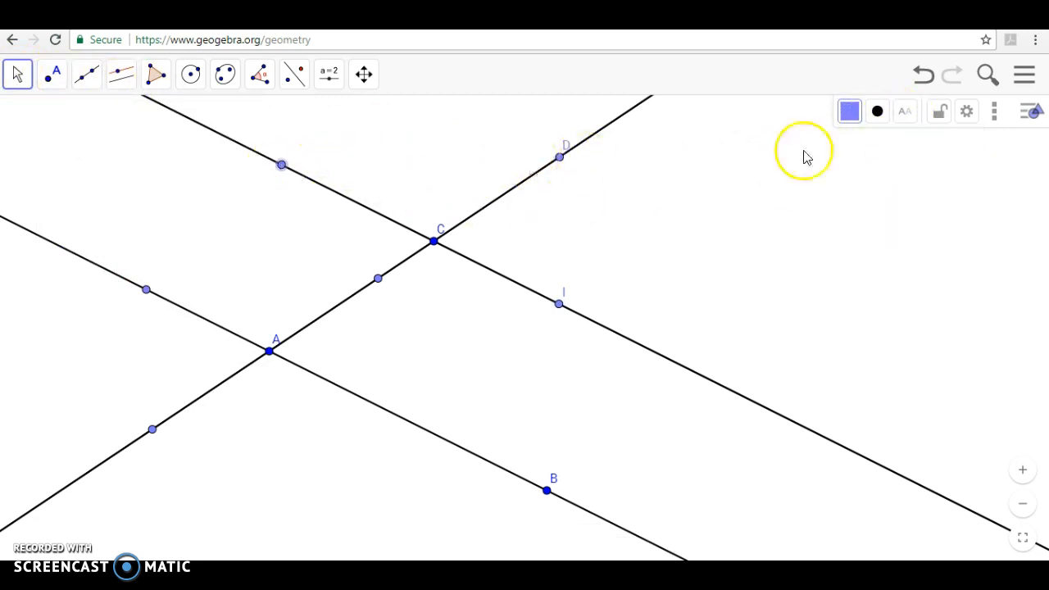
{"action": "left_click", "coordinate": [905, 115]}
{"action": "left_click", "coordinate": [907, 160]}
{"action": "left_click", "coordinate": [146, 290]}
{"action": "left_click", "coordinate": [905, 113]}
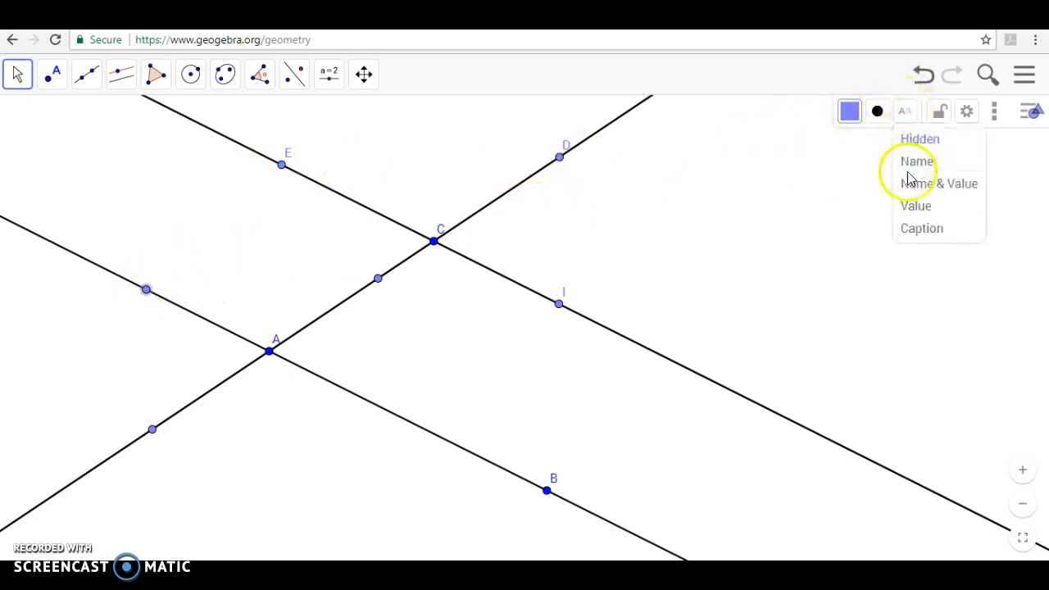
{"action": "left_click", "coordinate": [909, 164]}
- Show the name labels of the transversal's remaining unlabelled points, one below A and one between A and C
{"action": "left_click", "coordinate": [152, 430]}
{"action": "left_click", "coordinate": [905, 112]}
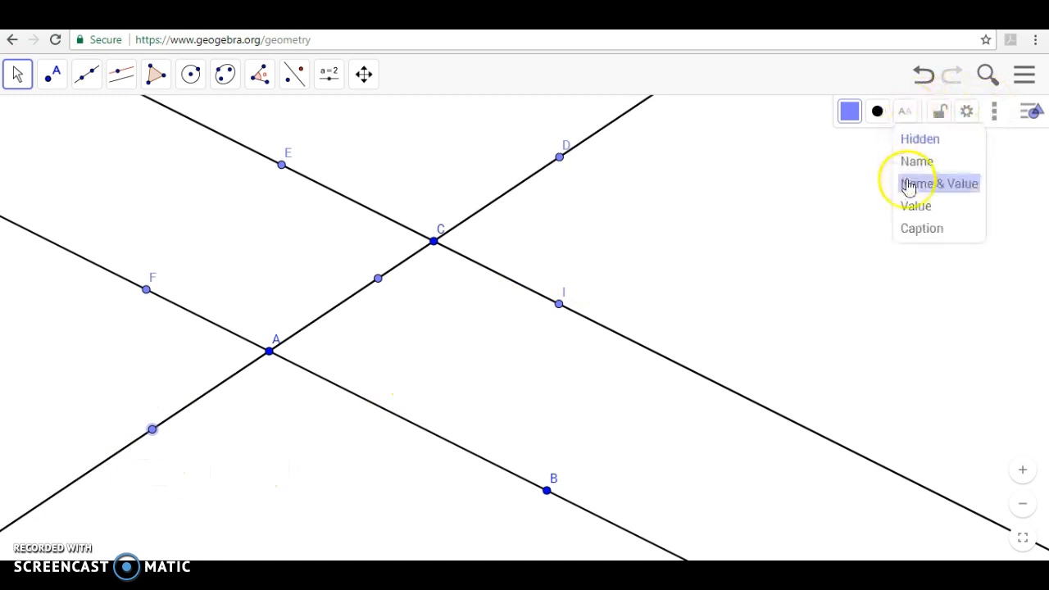
{"action": "left_click", "coordinate": [910, 163]}
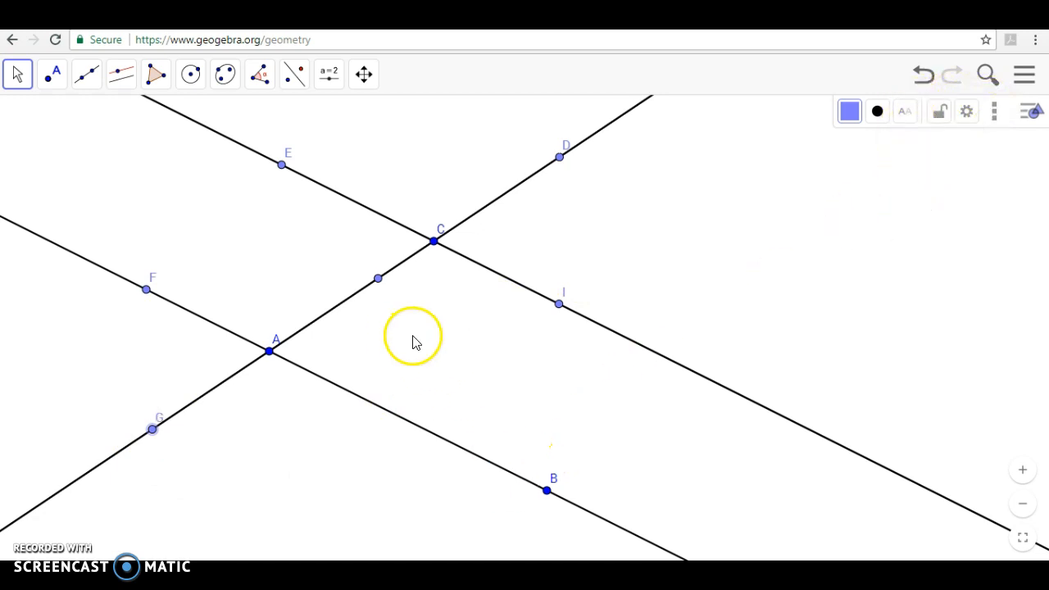
{"action": "left_click", "coordinate": [378, 279]}
{"action": "left_click", "coordinate": [910, 115]}
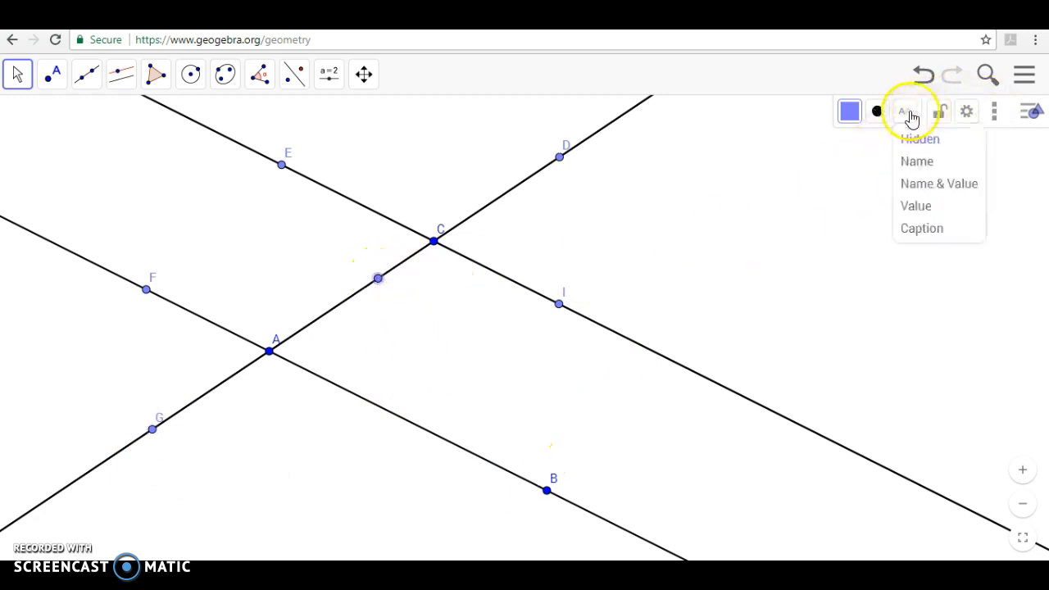
{"action": "left_click", "coordinate": [916, 162]}
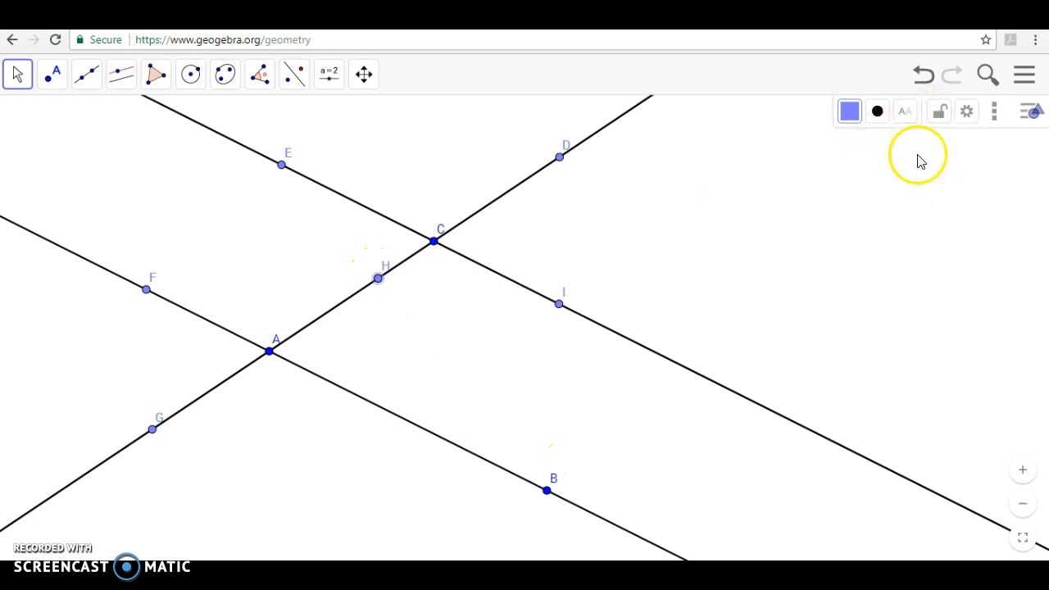
- Measure angle DCE with the Angle tool
{"action": "left_click", "coordinate": [250, 82]}
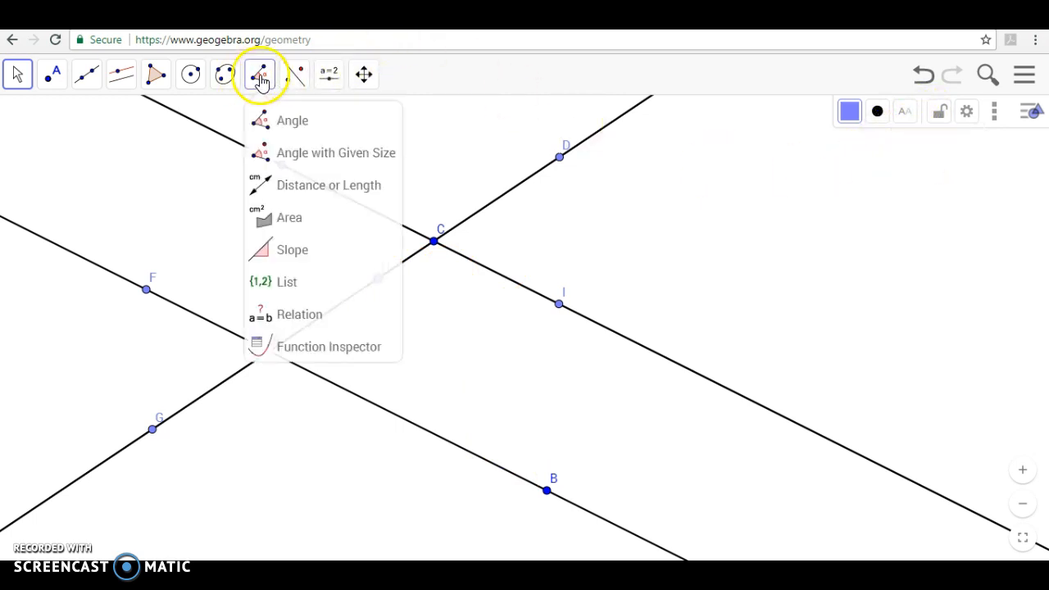
{"action": "left_click", "coordinate": [283, 129]}
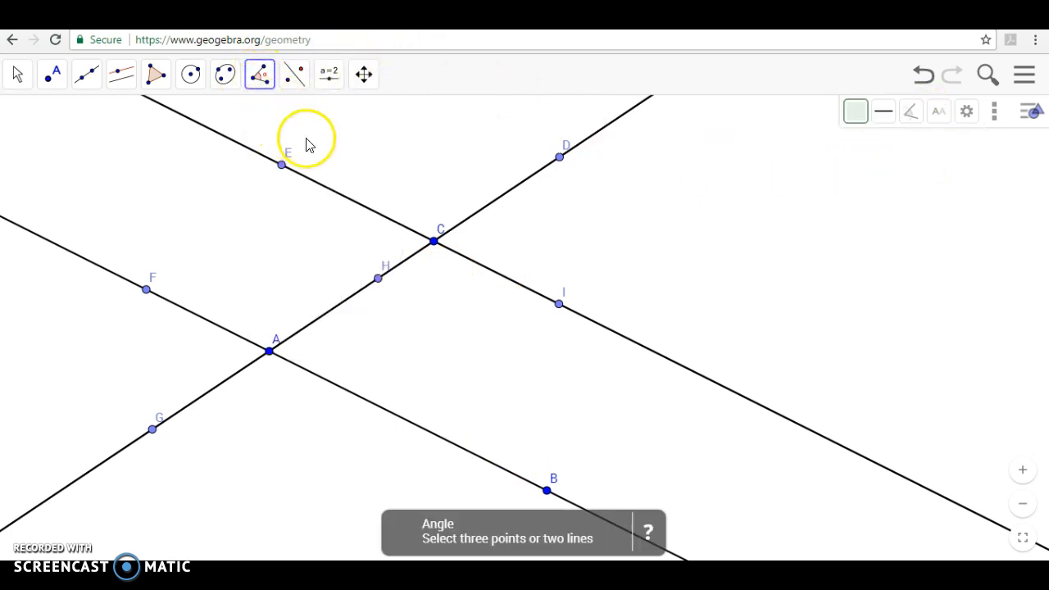
{"action": "left_click", "coordinate": [561, 158]}
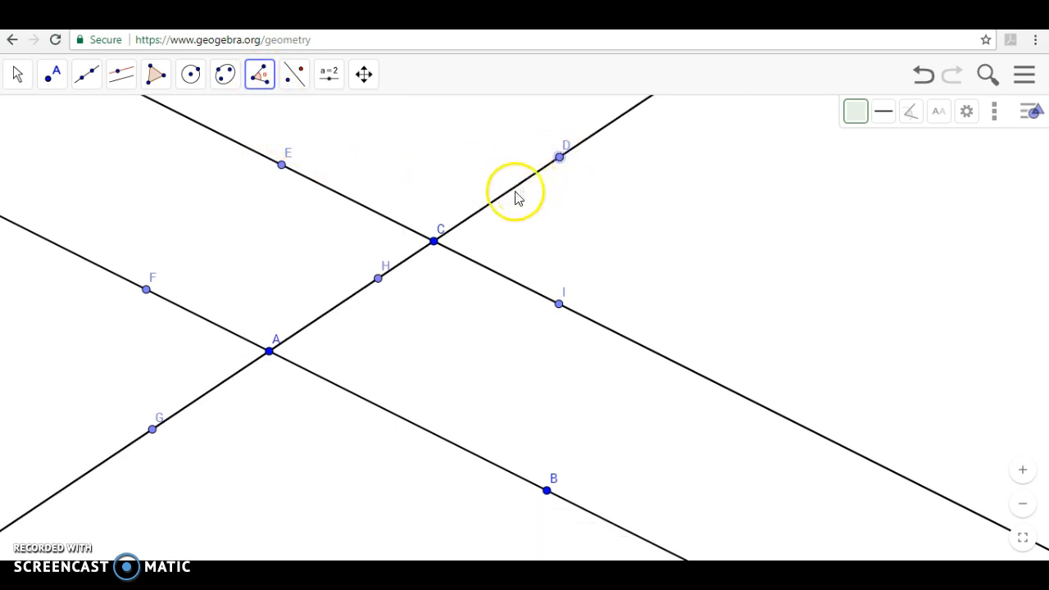
{"action": "left_click", "coordinate": [434, 243]}
{"action": "left_click", "coordinate": [281, 166]}
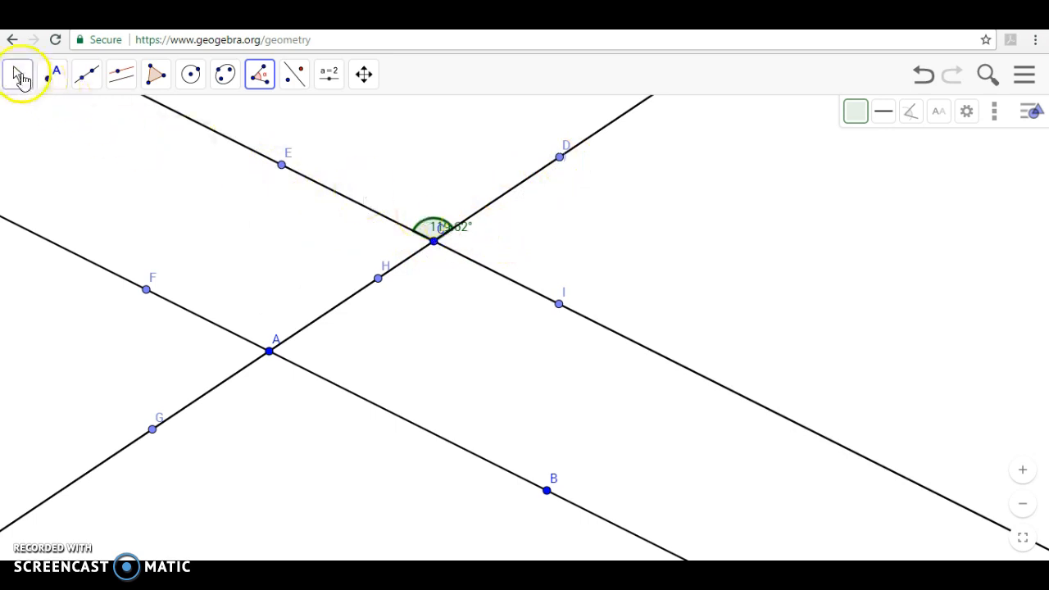
- Move the value label of angle DCE above its arc, clear of point C, and open its label style options
{"action": "left_click", "coordinate": [21, 75]}
{"action": "left_click_drag", "start_coordinate": [467, 234], "coordinate": [457, 210]}
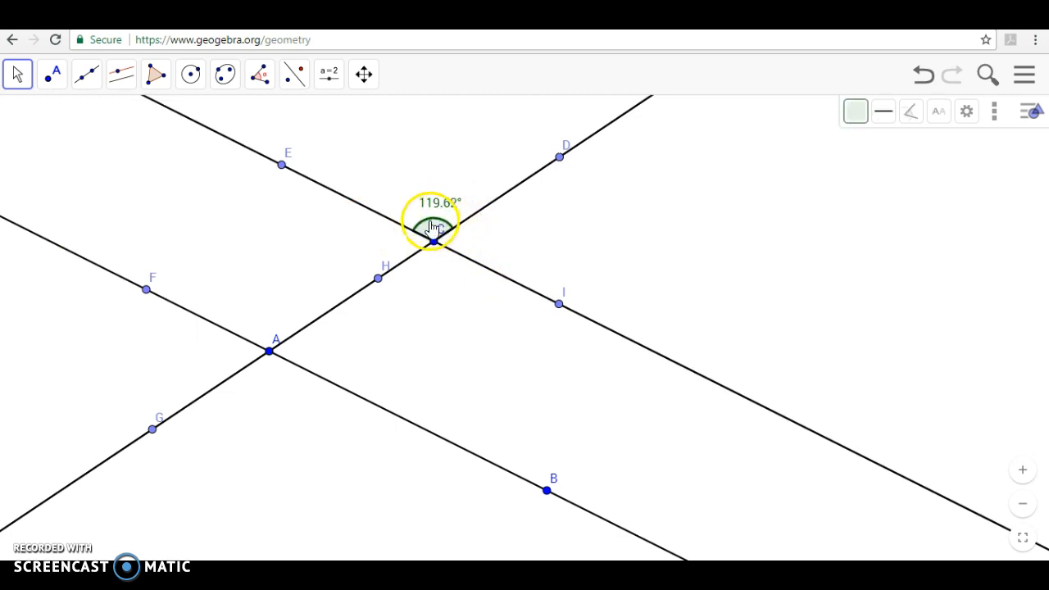
{"action": "left_click", "coordinate": [939, 113]}
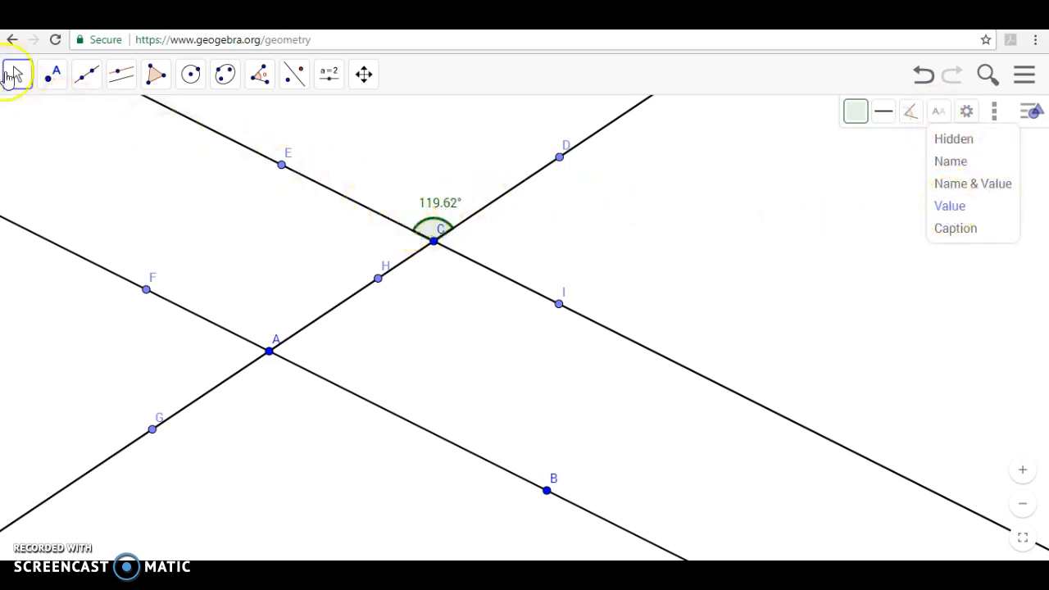
- Measure angle ECH with the Angle tool
{"action": "left_click", "coordinate": [260, 76]}
{"action": "left_click", "coordinate": [285, 123]}
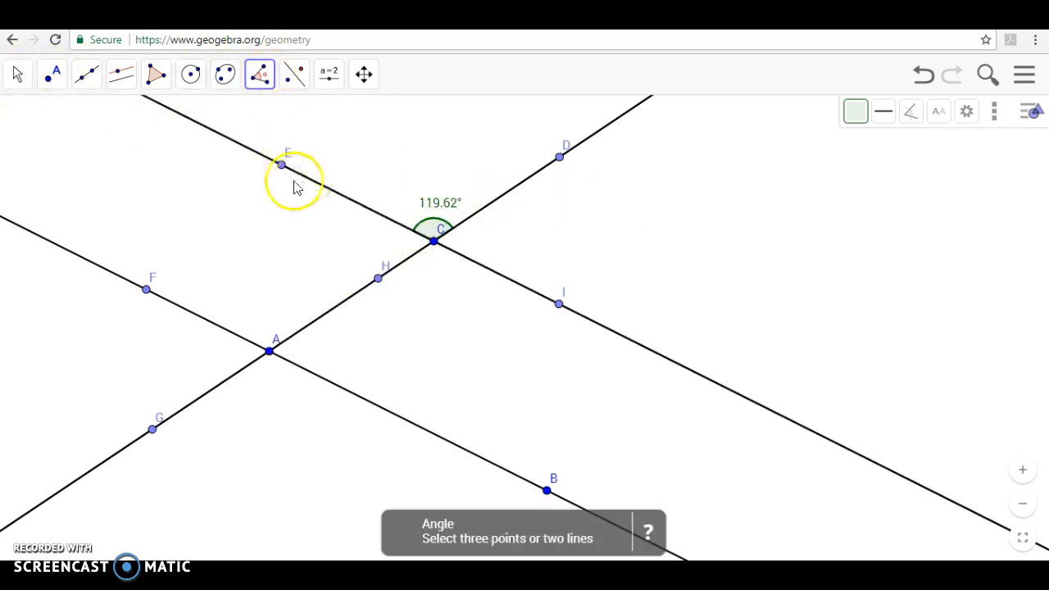
{"action": "left_click", "coordinate": [283, 170]}
{"action": "left_click", "coordinate": [433, 240]}
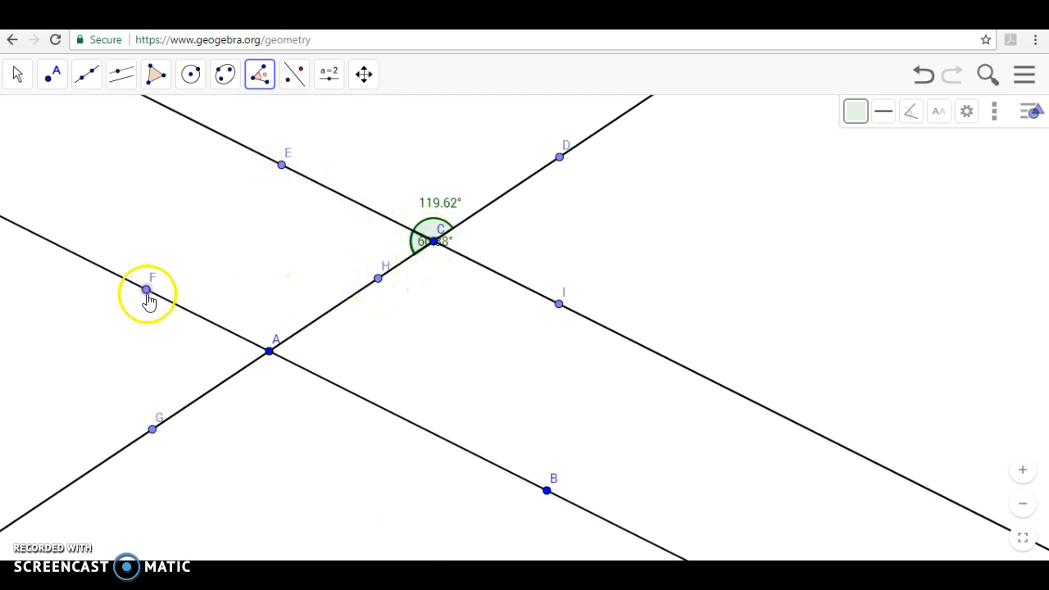
{"action": "left_click", "coordinate": [378, 279]}
- Measure the four angles around point A: HAF, FAG, GAB and BAH
{"action": "left_click", "coordinate": [270, 352]}
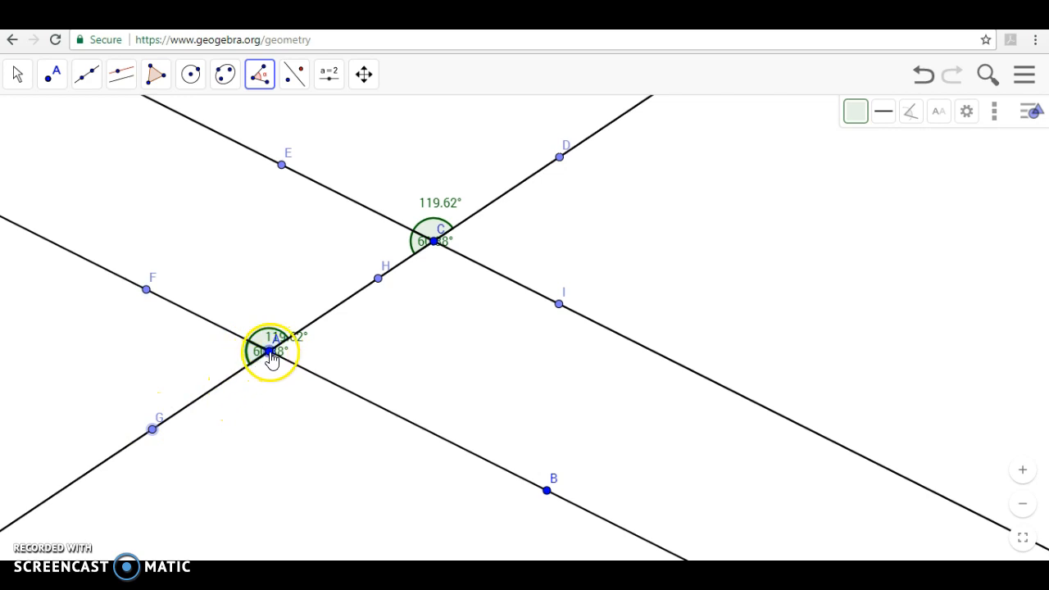
{"action": "left_click", "coordinate": [547, 491]}
{"action": "left_click", "coordinate": [269, 352]}
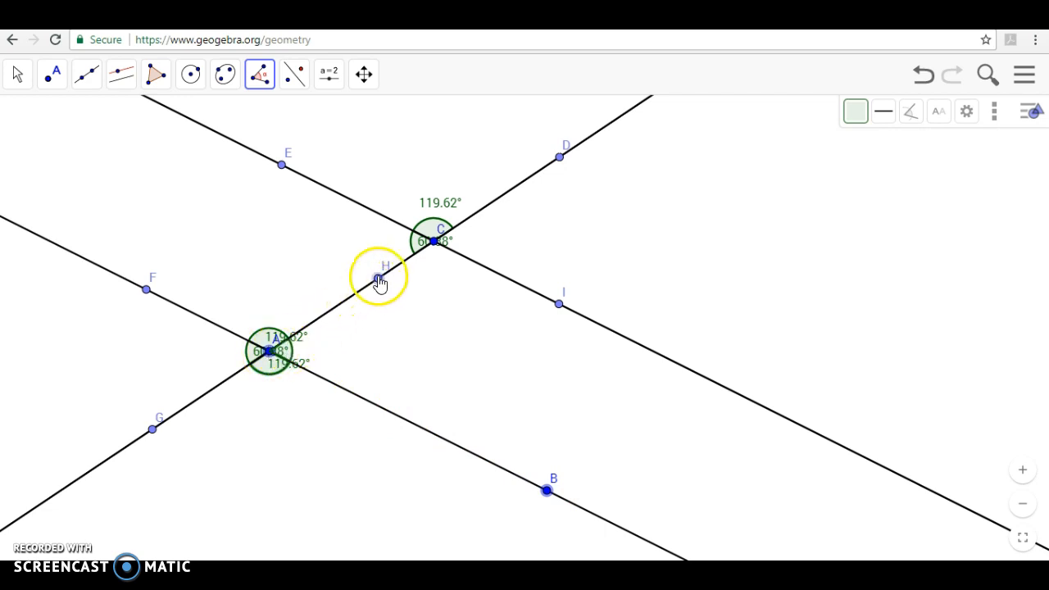
- Measure the remaining angles HCI and ICD at point C
{"action": "left_click", "coordinate": [433, 240]}
{"action": "left_click", "coordinate": [559, 305]}
{"action": "left_click", "coordinate": [560, 304]}
{"action": "left_click", "coordinate": [435, 242]}
{"action": "left_click", "coordinate": [560, 157]}
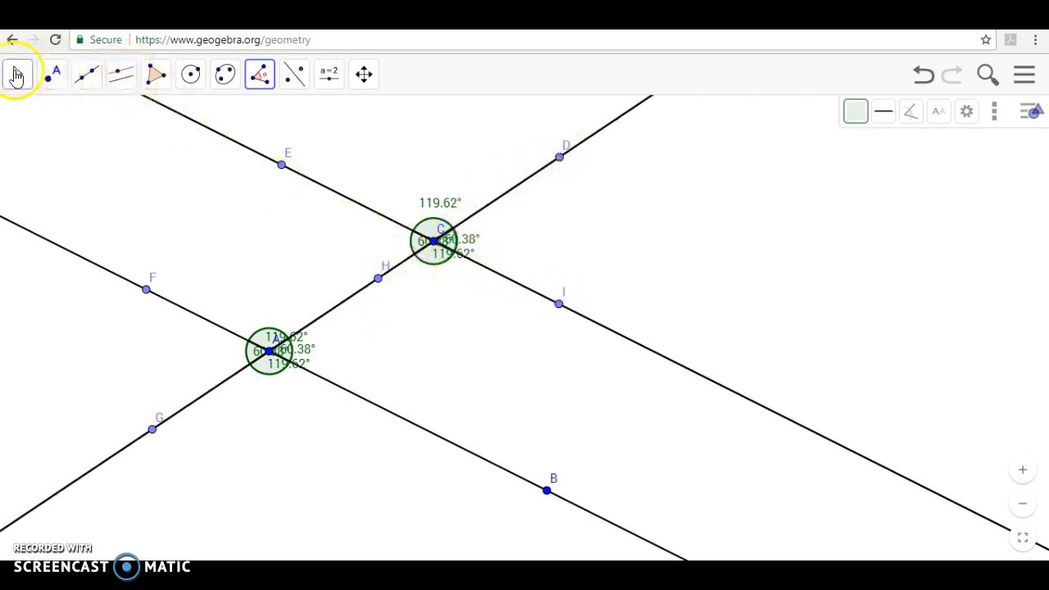
- Move the overlapping angle value labels around points A and C outside their arcs so each is readable
{"action": "left_click", "coordinate": [16, 75]}
{"action": "left_click_drag", "start_coordinate": [297, 348], "coordinate": [206, 356]}
{"action": "left_click_drag", "start_coordinate": [287, 370], "coordinate": [262, 397]}
{"action": "left_click_drag", "start_coordinate": [452, 261], "coordinate": [432, 287]}
{"action": "left_click_drag", "start_coordinate": [422, 246], "coordinate": [382, 244]}
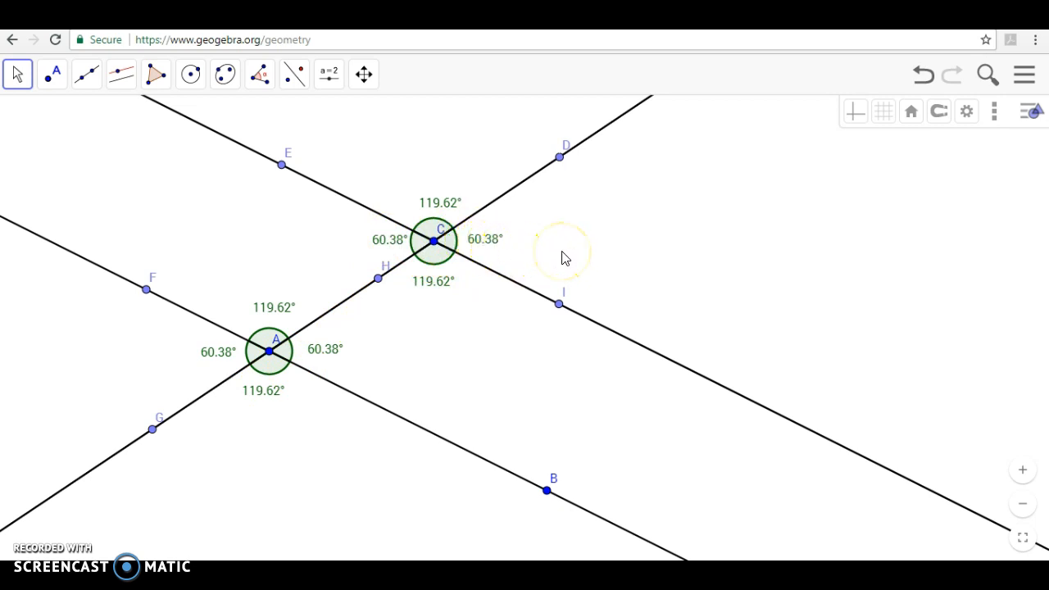
- Move point C to the right and slightly down and point A slightly up and left to flatten the transversal
{"action": "left_click_drag", "start_coordinate": [435, 248], "coordinate": [490, 269]}
{"action": "mouse_move", "coordinate": [269, 351]}
{"action": "left_mouse_down"}
{"action": "mouse_move", "coordinate": [263, 223]}
{"action": "mouse_move", "coordinate": [274, 295]}
{"action": "mouse_move", "coordinate": [317, 358]}
{"action": "mouse_move", "coordinate": [354, 384]}
{"action": "mouse_move", "coordinate": [419, 377]}
{"action": "mouse_move", "coordinate": [321, 387]}
{"action": "mouse_move", "coordinate": [263, 375]}
{"action": "mouse_move", "coordinate": [258, 336]}
{"action": "left_mouse_up"}
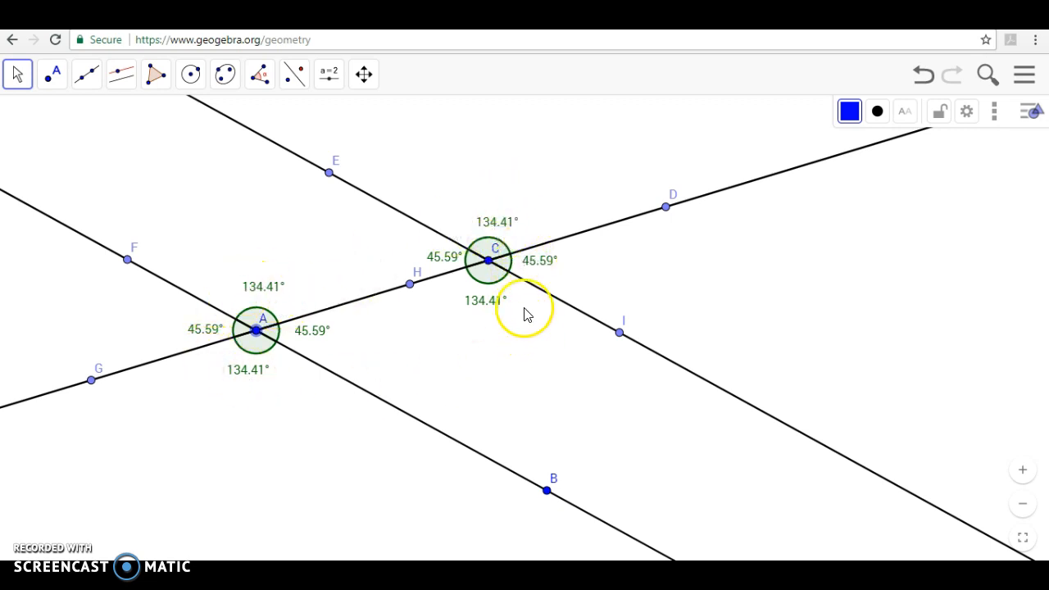
{"action": "mouse_move", "coordinate": [492, 267]}
{"action": "left_mouse_down"}
{"action": "mouse_move", "coordinate": [549, 295]}
{"action": "mouse_move", "coordinate": [567, 285]}
{"action": "mouse_move", "coordinate": [580, 252]}
{"action": "mouse_move", "coordinate": [558, 241]}
{"action": "mouse_move", "coordinate": [495, 267]}
{"action": "left_mouse_up"}
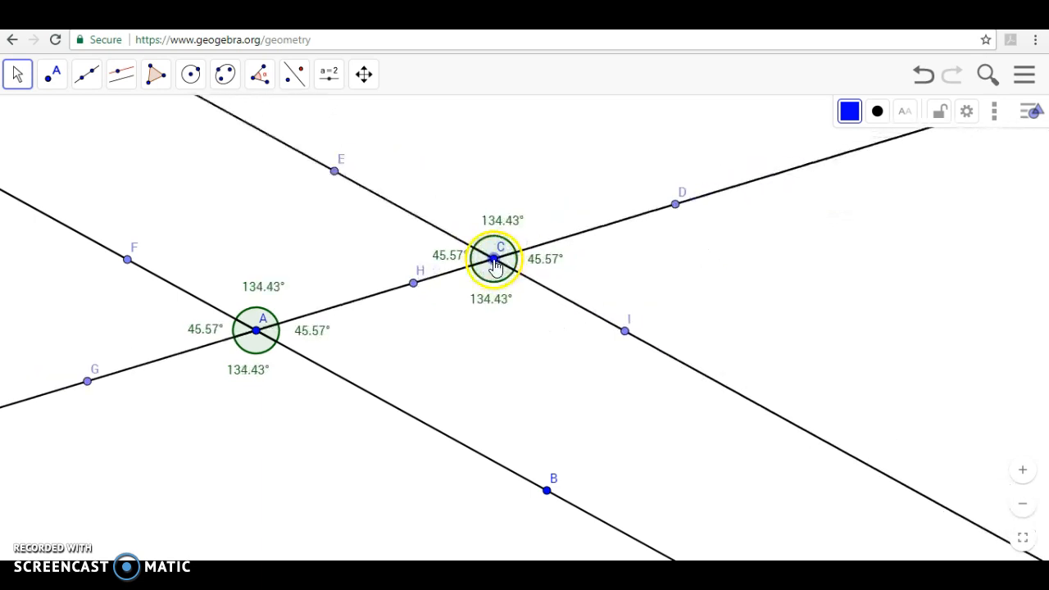